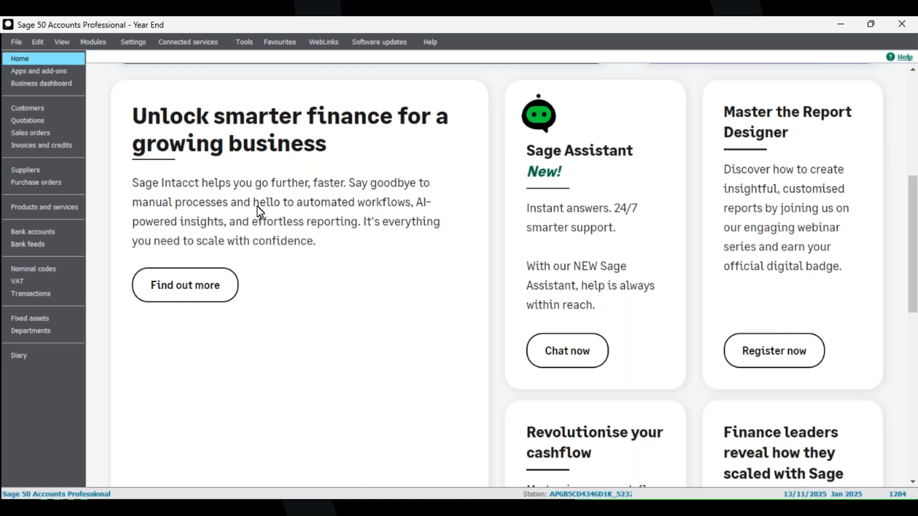
# - Examine the AI Document Capture settings for applying supplier defaults and disconnecting the feature
pyautogui.click(185, 44)
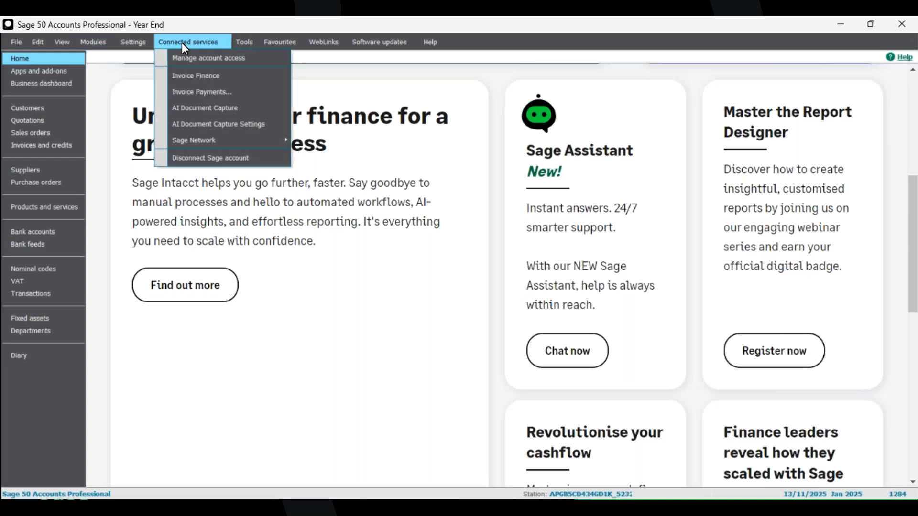
pyautogui.click(198, 126)
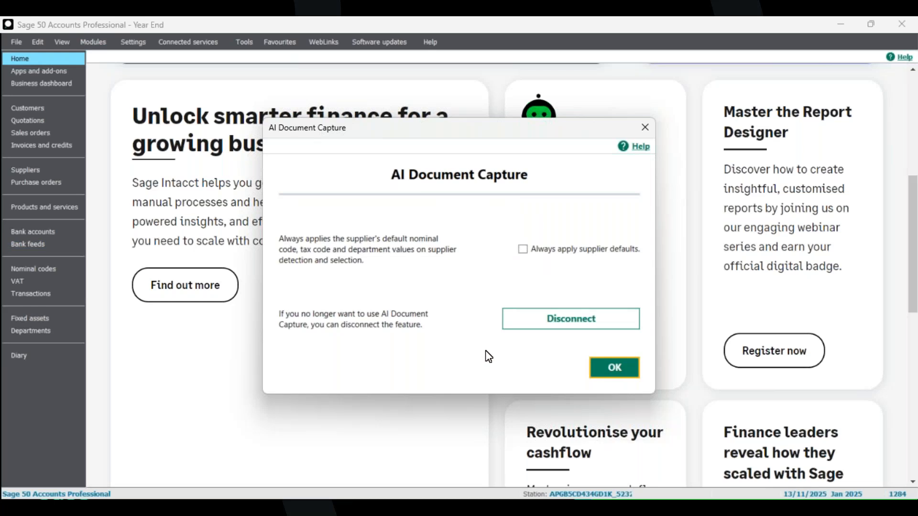
pyautogui.click(614, 368)
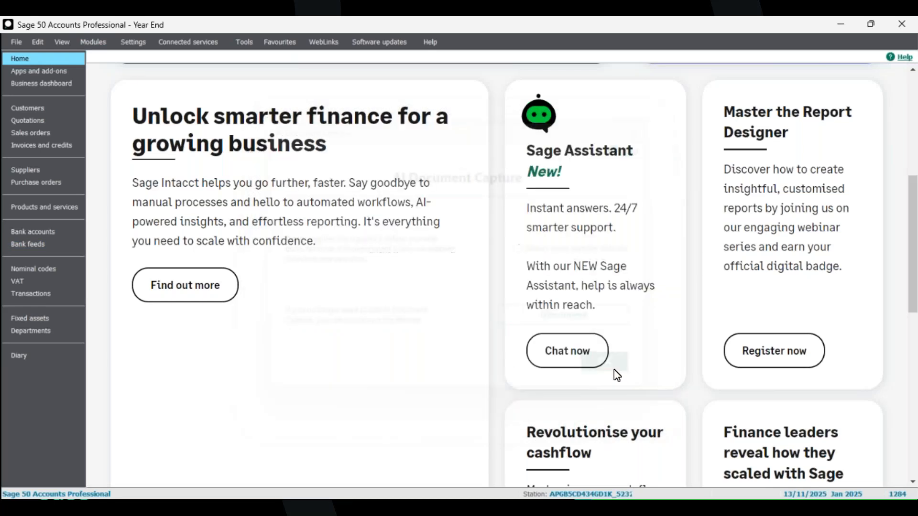
# - Open AI Document Capture, refresh its list of uploaded files and start a new file upload
pyautogui.click(185, 43)
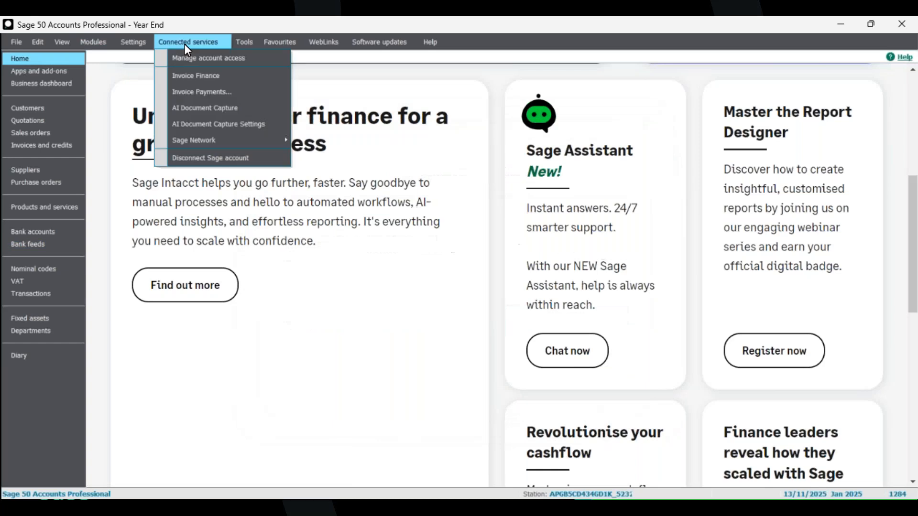
pyautogui.click(219, 107)
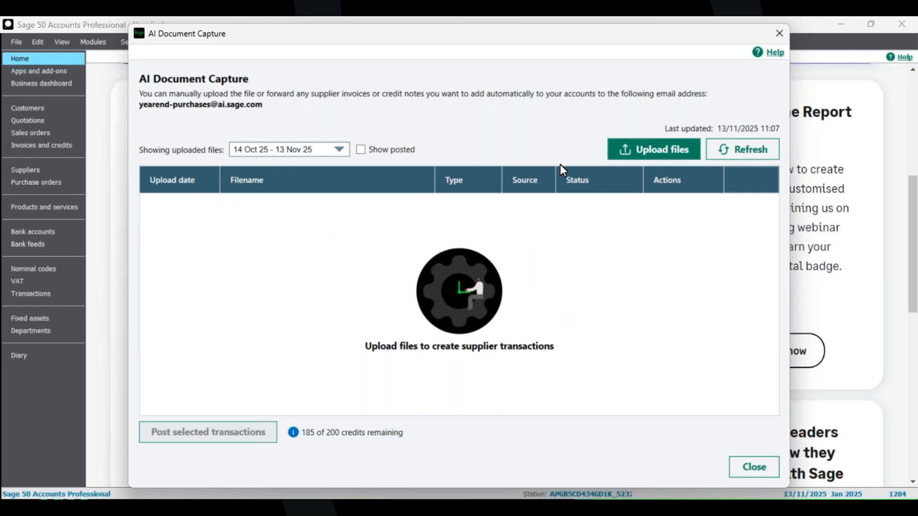
pyautogui.click(735, 155)
pyautogui.click(642, 150)
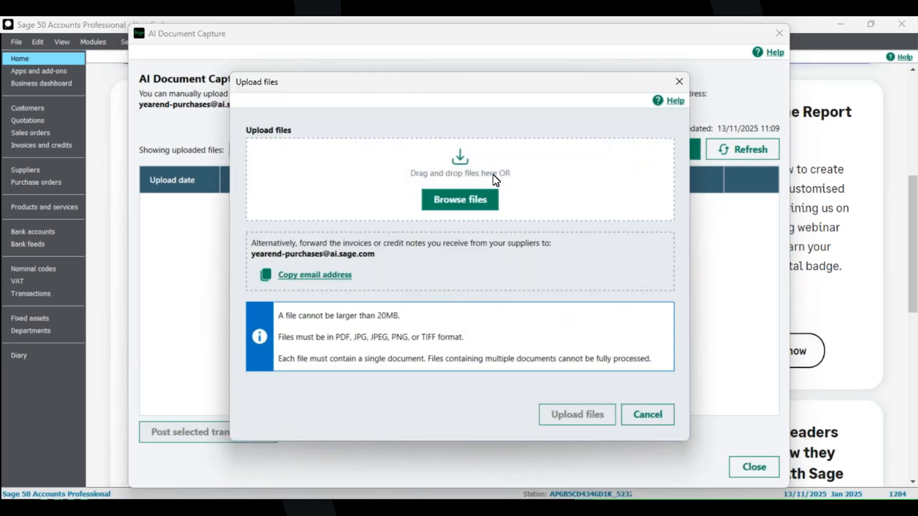
pyautogui.click(469, 180)
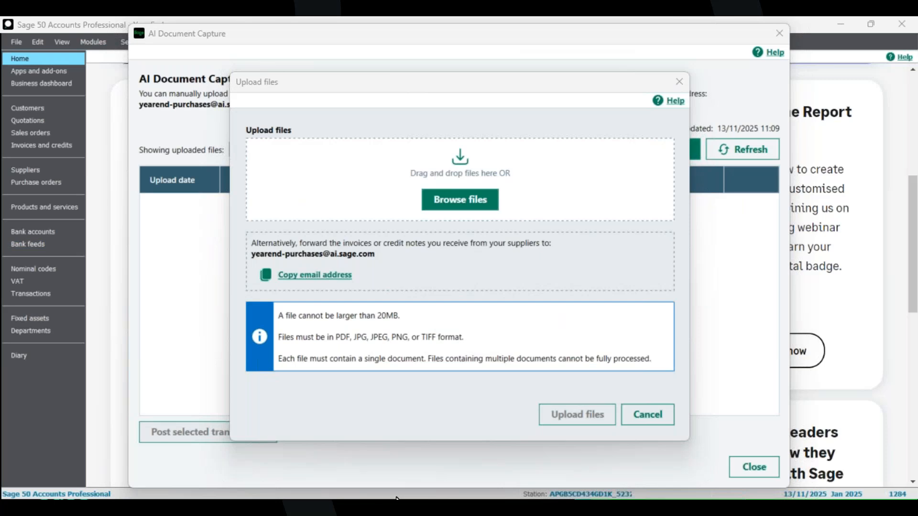
# - Switch to the AI Document Capture invoice PDF and examine its supplier details, product lines and unit prices, moving it aside when finished
pyautogui.moveTo(124, 177); pyautogui.dragTo(0, 251)
pyautogui.hotkey('alt', 'Tab')
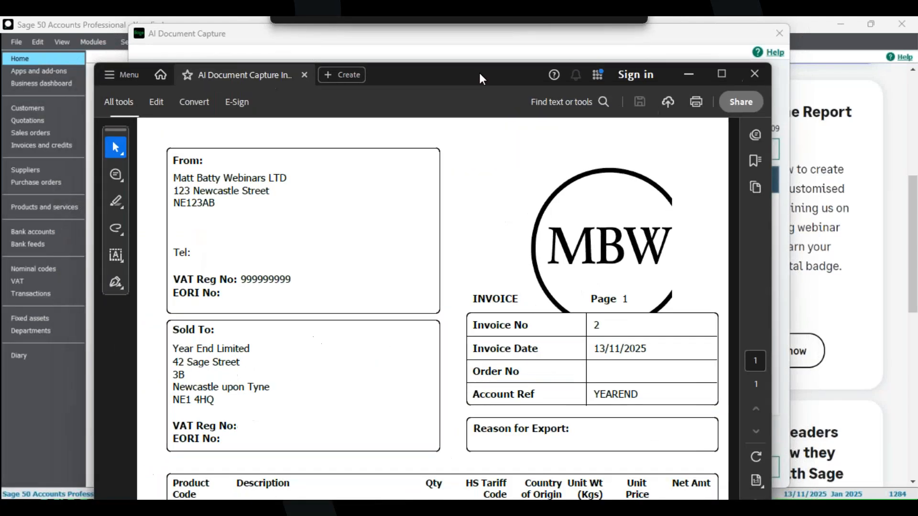
pyautogui.moveTo(480, 73); pyautogui.dragTo(471, 67)
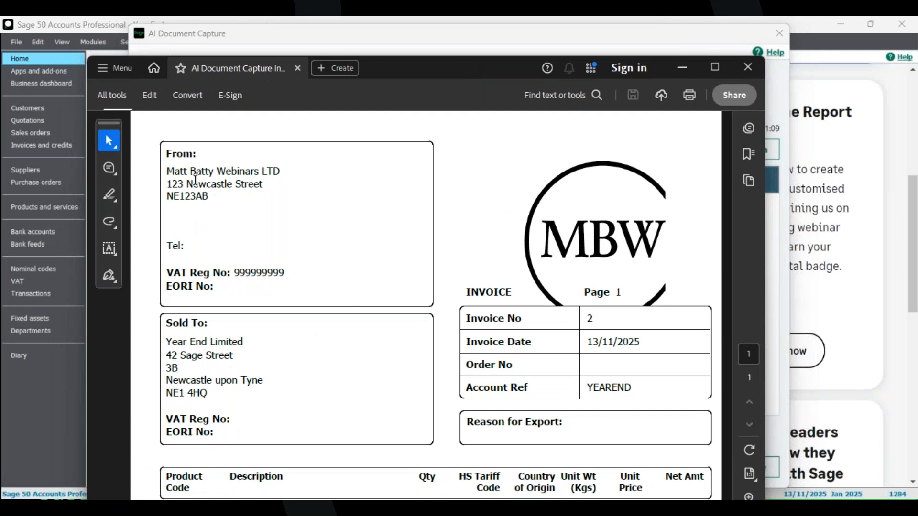
pyautogui.scroll(-5, 310, 237)
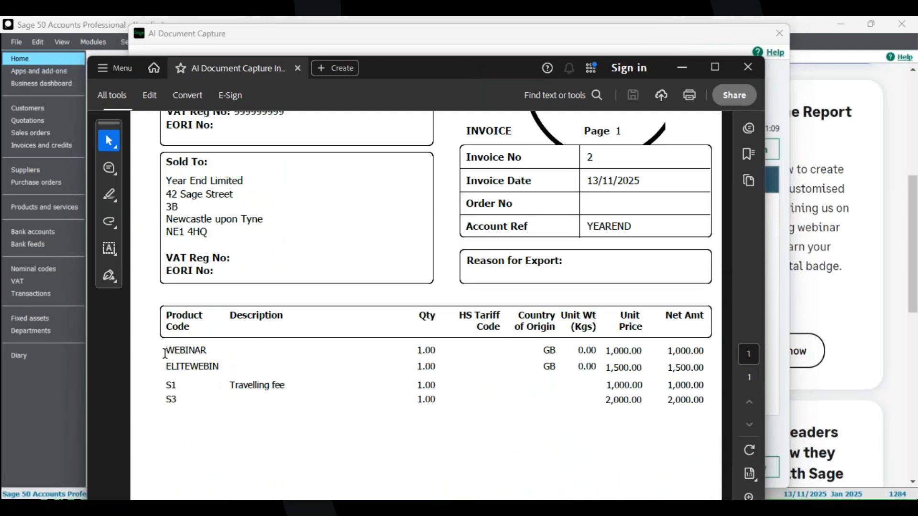
pyautogui.moveTo(165, 350); pyautogui.dragTo(196, 370)
pyautogui.click(196, 370)
pyautogui.moveTo(607, 387); pyautogui.dragTo(644, 401)
pyautogui.click(605, 399)
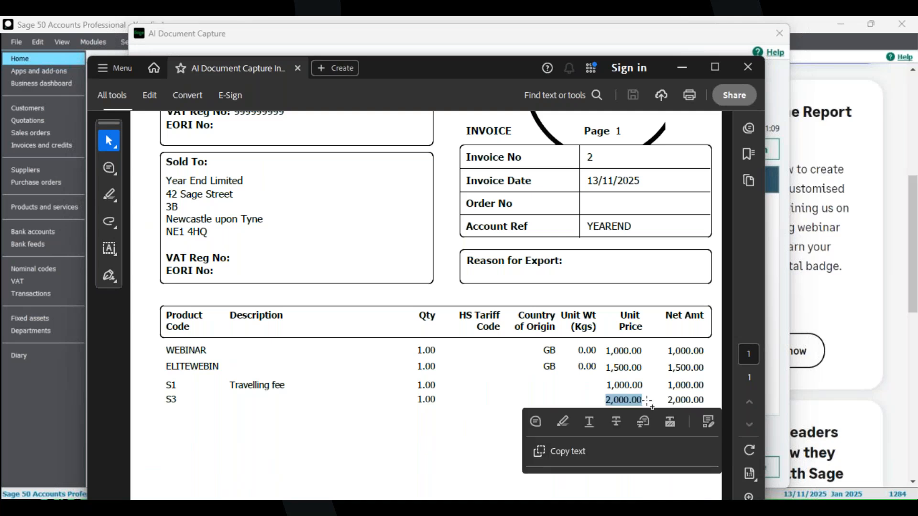
pyautogui.click(620, 388)
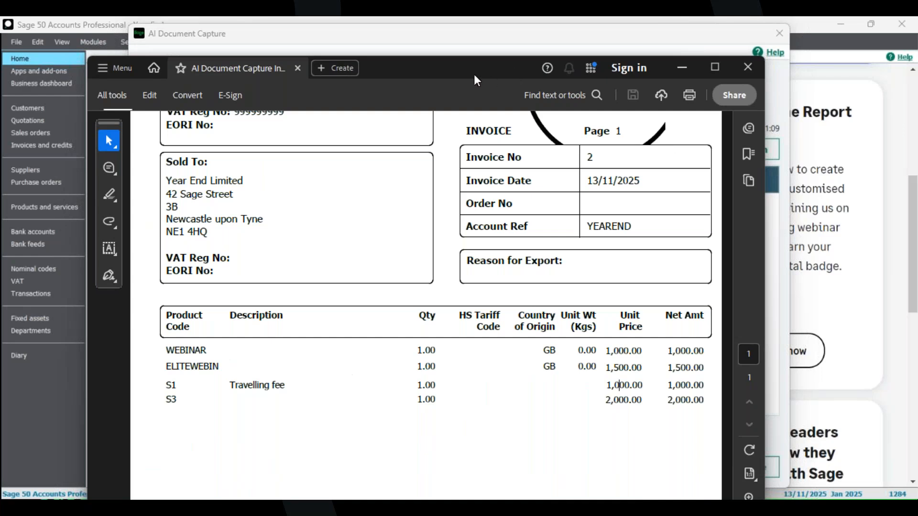
pyautogui.moveTo(464, 72); pyautogui.dragTo(383, 88)
pyautogui.scroll(4, 459, 222)
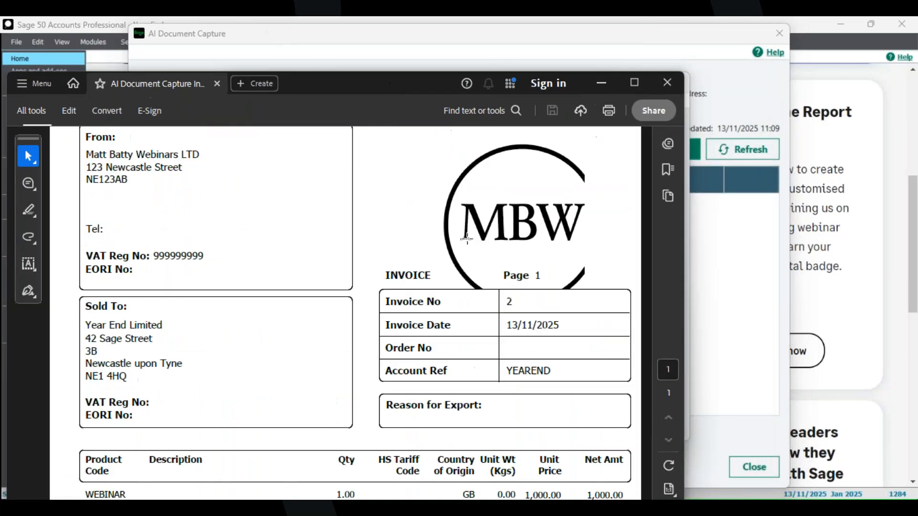
pyautogui.scroll(-4, 237, 205)
pyautogui.scroll(4, 287, 187)
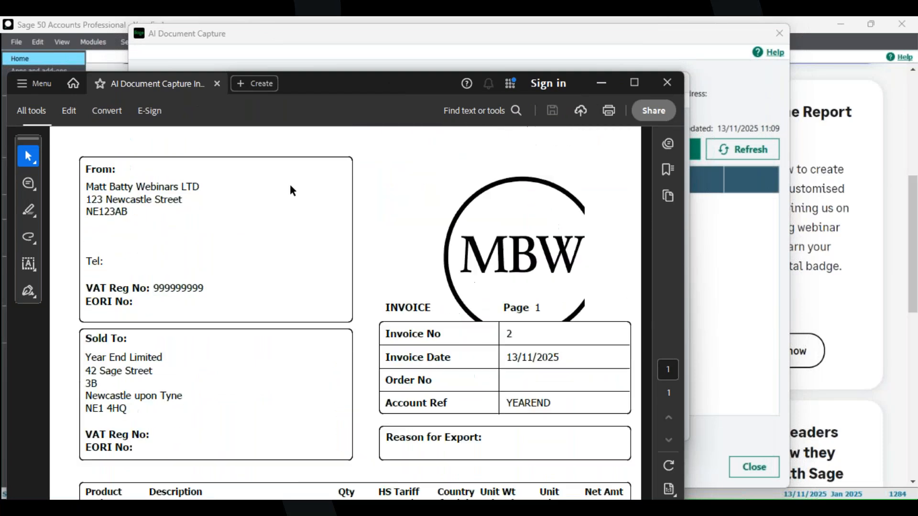
pyautogui.moveTo(439, 85); pyautogui.dragTo(0, 192)
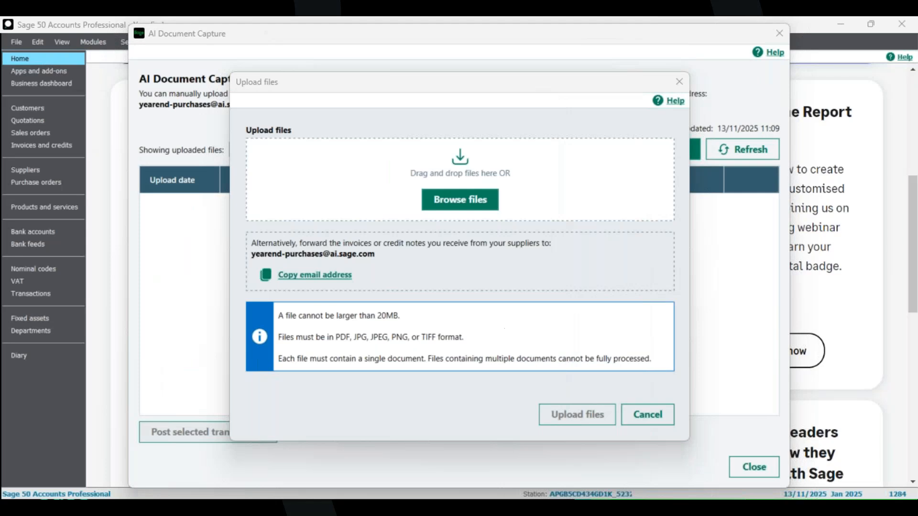
# - Upload AI Document Capture Invoice.pdf from the Invoices folder and refresh the list of uploaded files
pyautogui.click(466, 200)
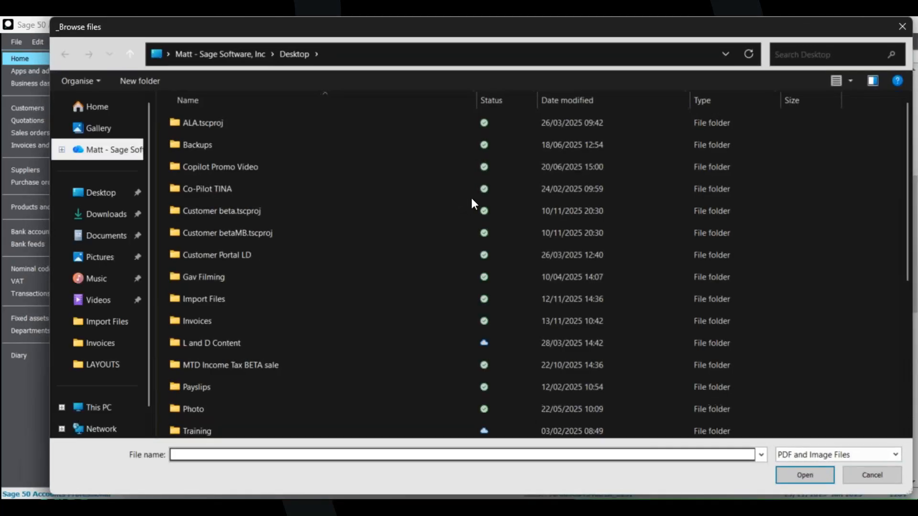
pyautogui.click(104, 346)
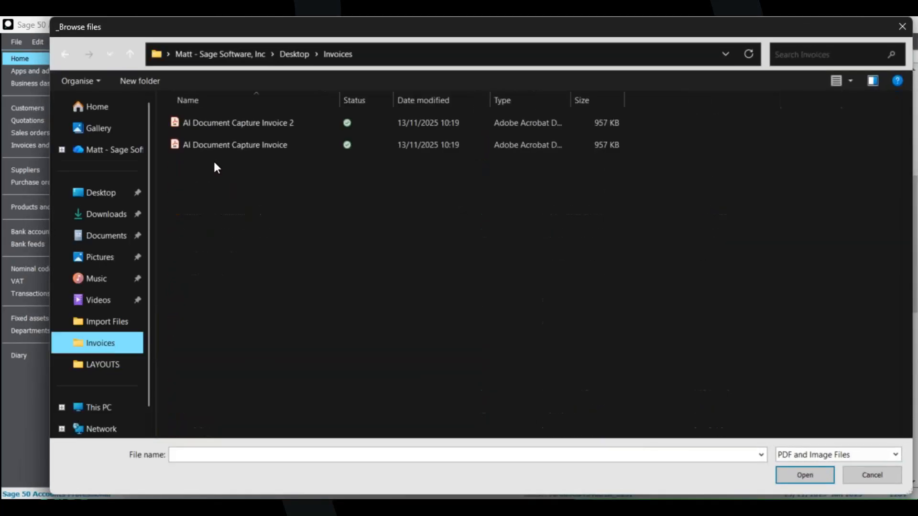
pyautogui.click(262, 142)
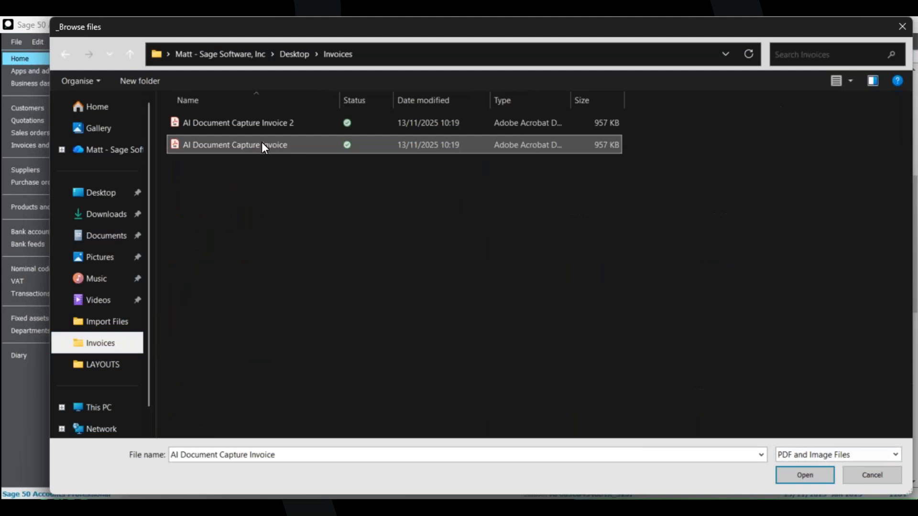
pyautogui.click(805, 476)
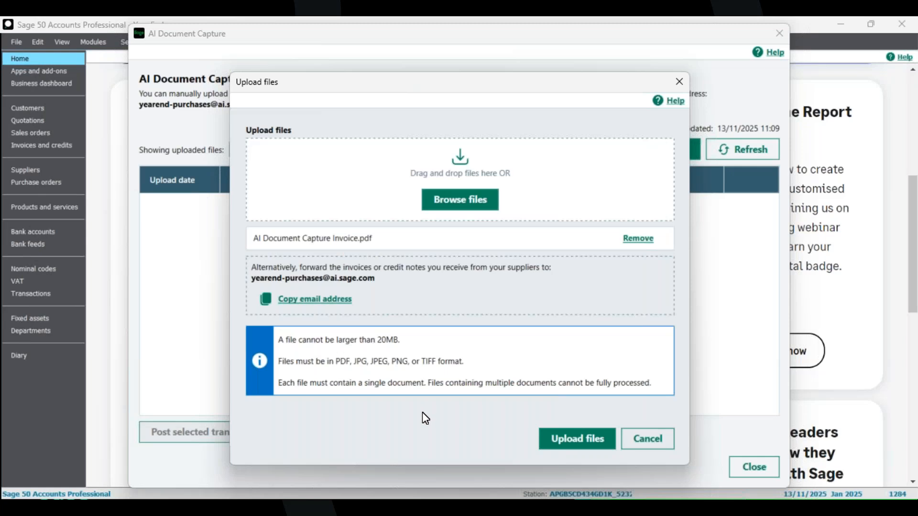
pyautogui.click(571, 442)
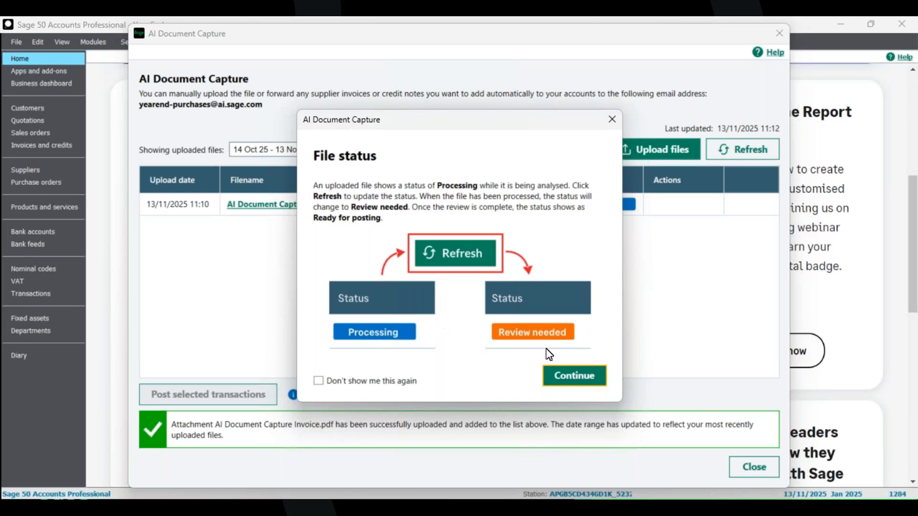
pyautogui.click(564, 376)
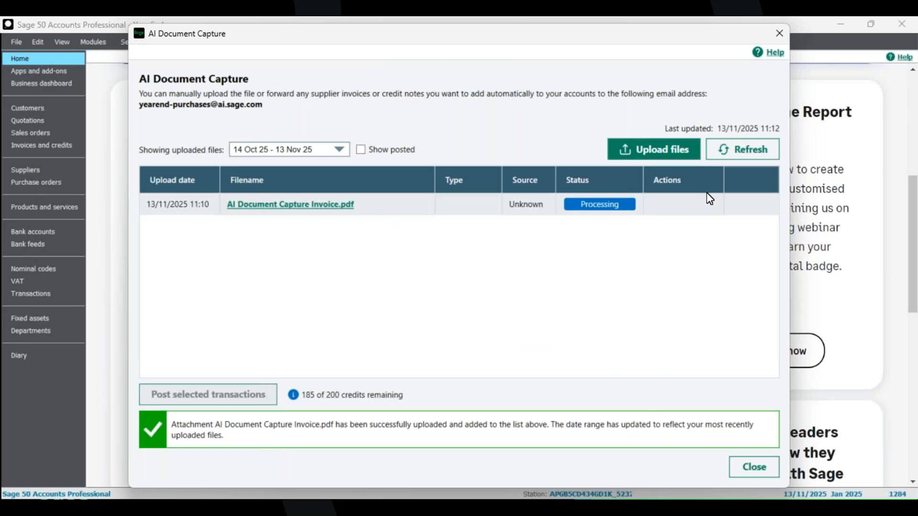
pyautogui.click(727, 151)
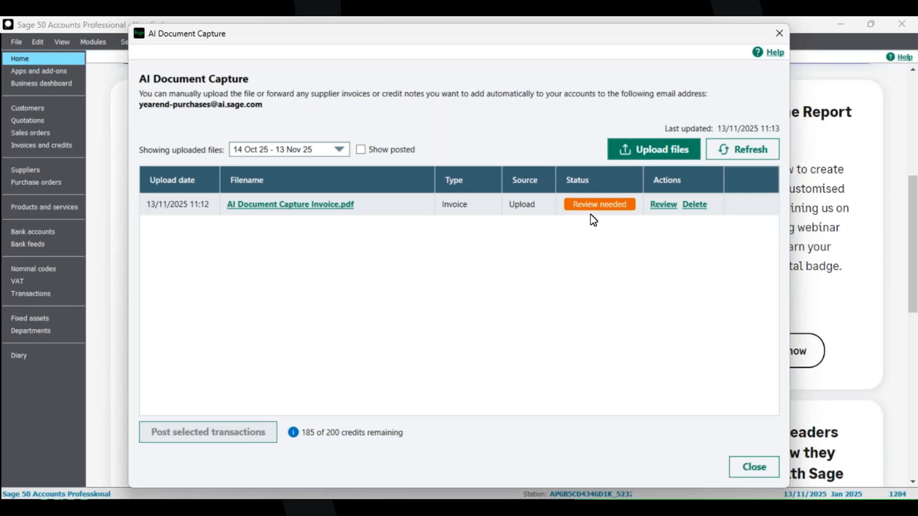
# - Try reviewing the uploaded invoice with supplier MBW and its default nominal code, tax code and department values, and abandon the review
pyautogui.click(662, 205)
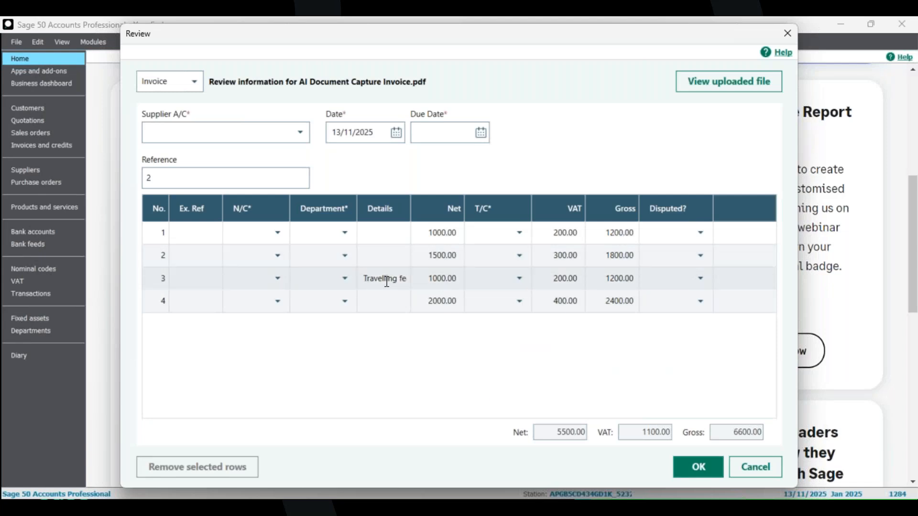
pyautogui.moveTo(411, 212); pyautogui.dragTo(454, 213)
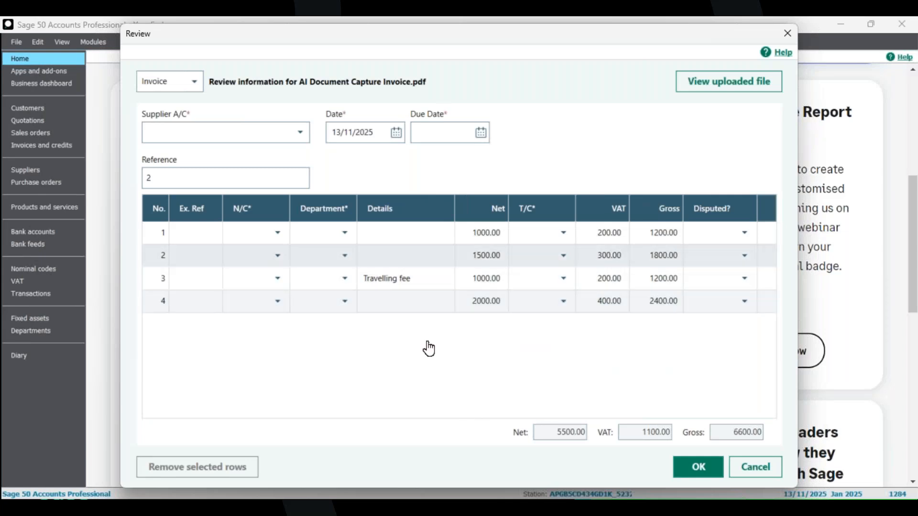
pyautogui.click(294, 136)
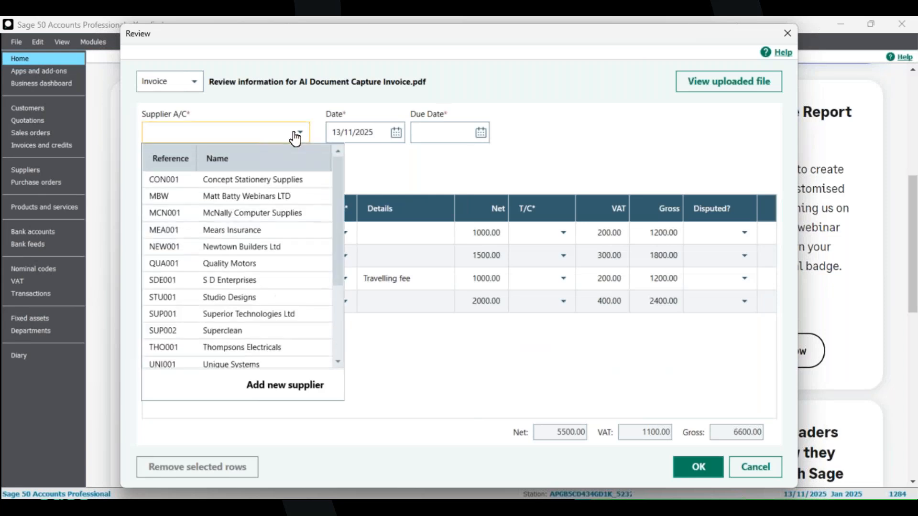
pyautogui.click(267, 198)
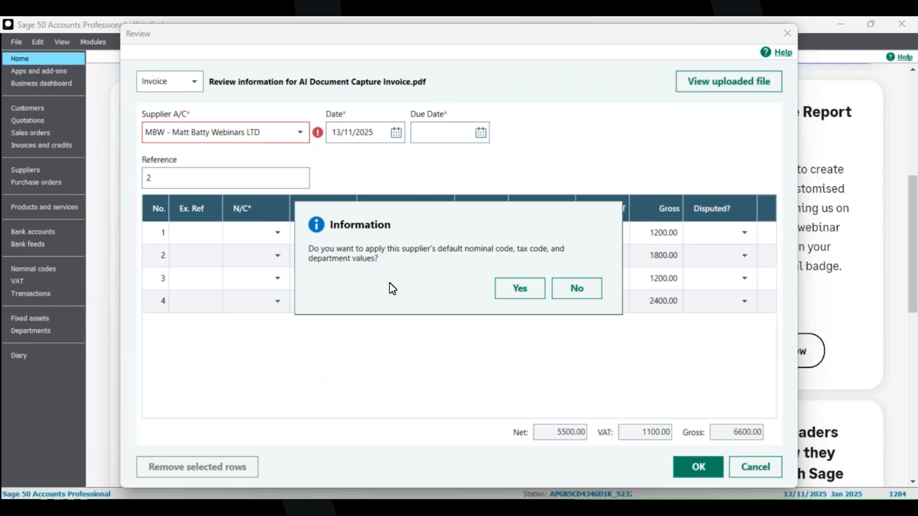
pyautogui.click(515, 290)
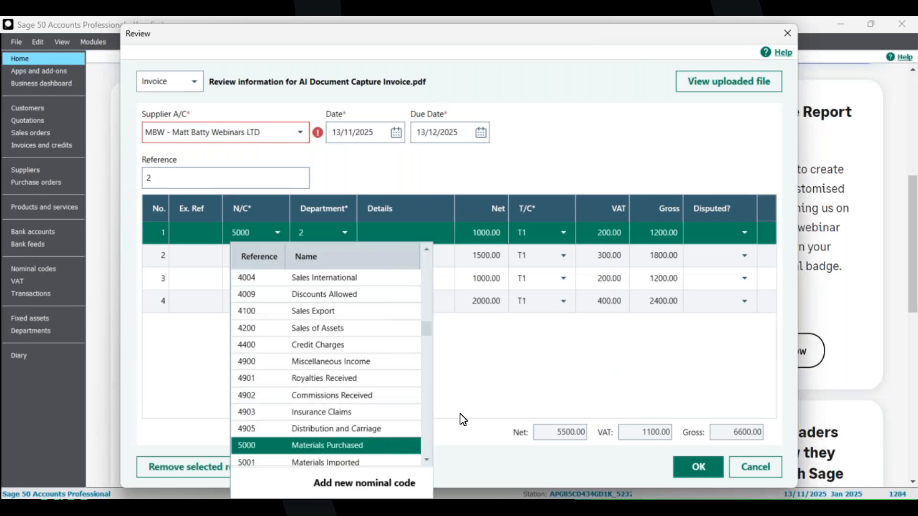
pyautogui.click(344, 233)
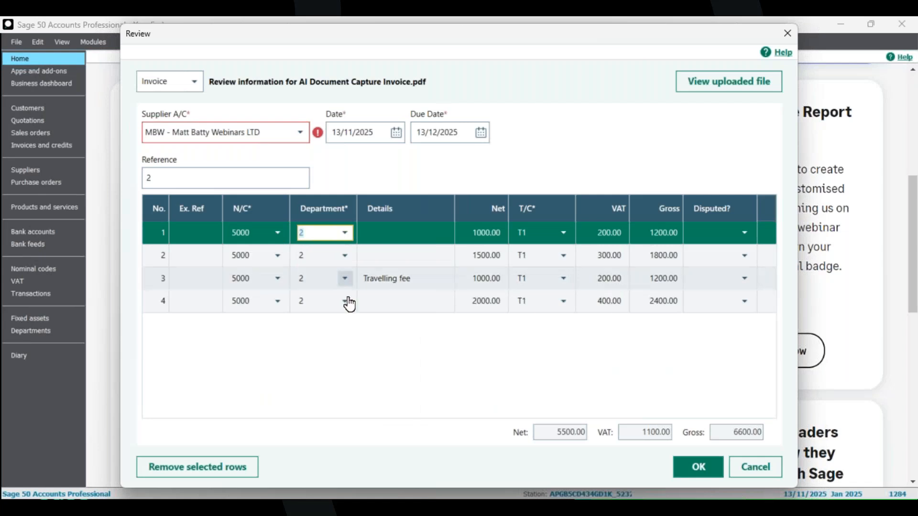
pyautogui.click(371, 367)
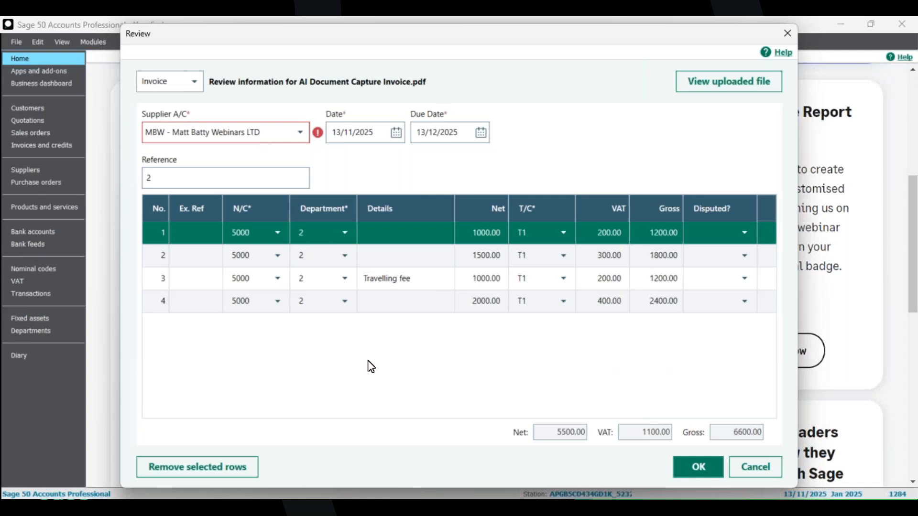
pyautogui.click(758, 468)
pyautogui.click(536, 298)
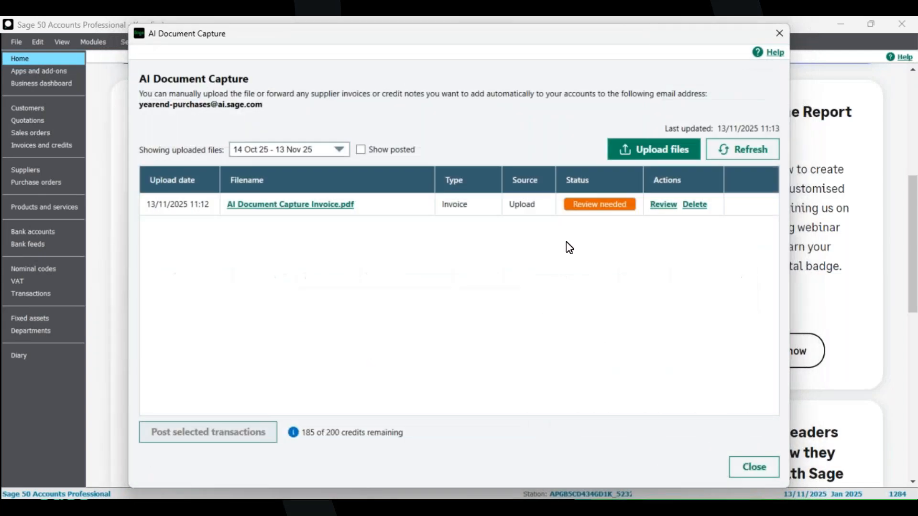
# - Close AI Document Capture and enable the Projects module through the company preferences
pyautogui.click(754, 466)
pyautogui.click(133, 44)
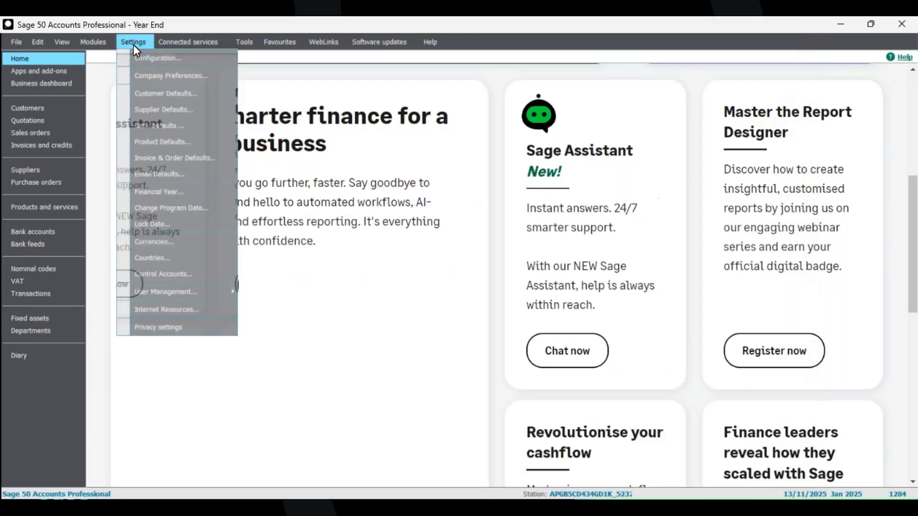
pyautogui.click(153, 76)
pyautogui.click(518, 300)
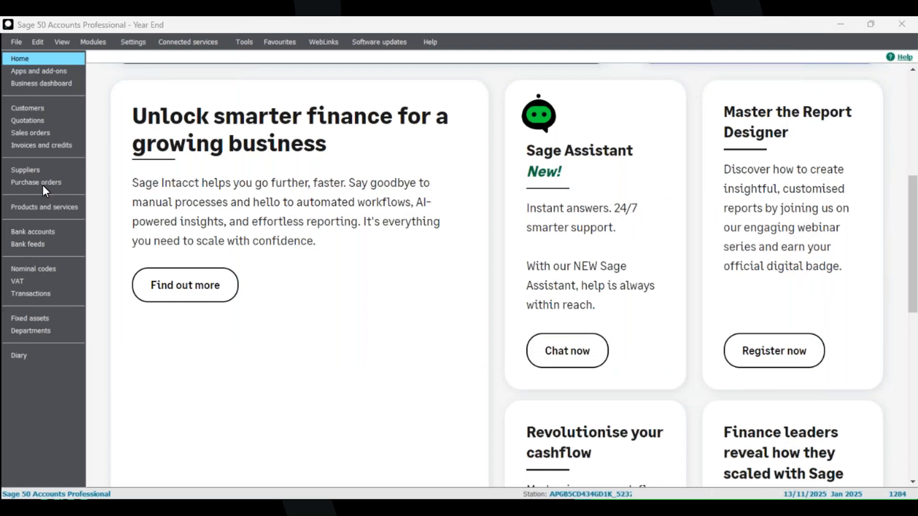
pyautogui.write('**')
pyautogui.click(512, 313)
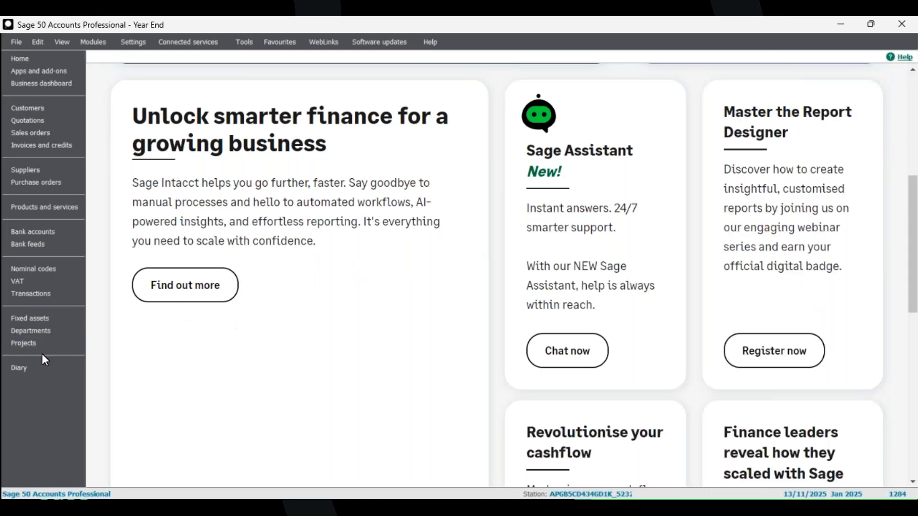
# - Open AI Document Capture and continue past the file status notice to the list of uploaded files
pyautogui.click(188, 41)
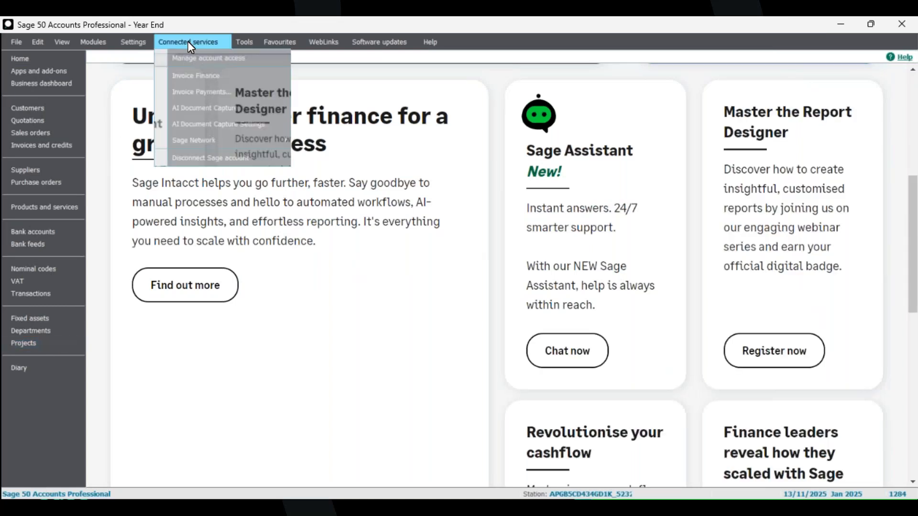
pyautogui.click(207, 109)
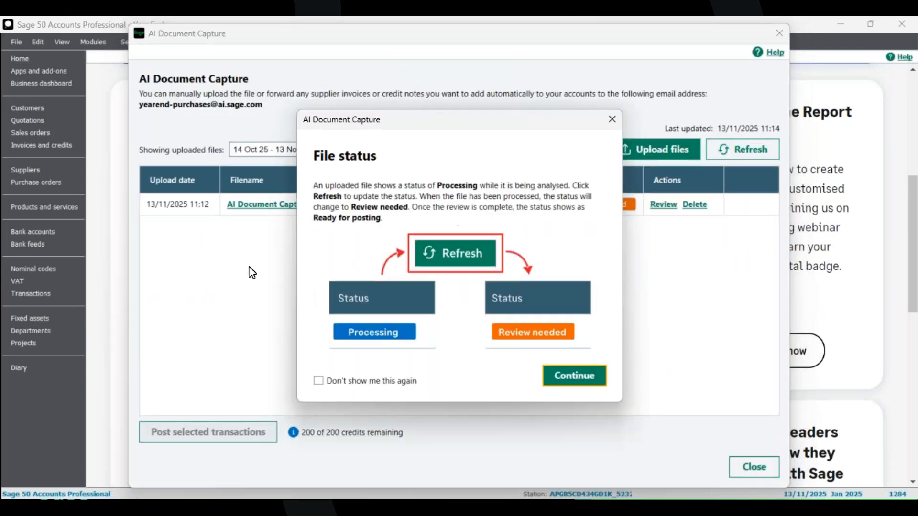
pyautogui.click(559, 378)
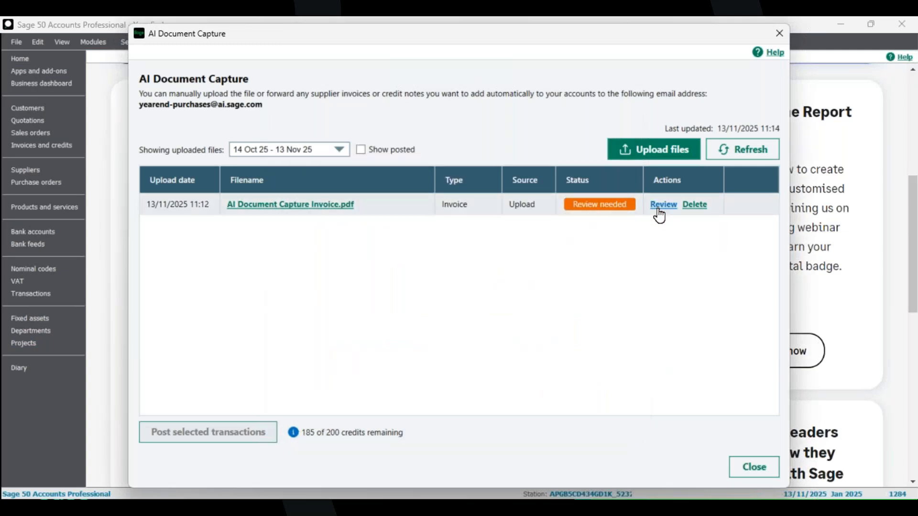
pyautogui.click(660, 207)
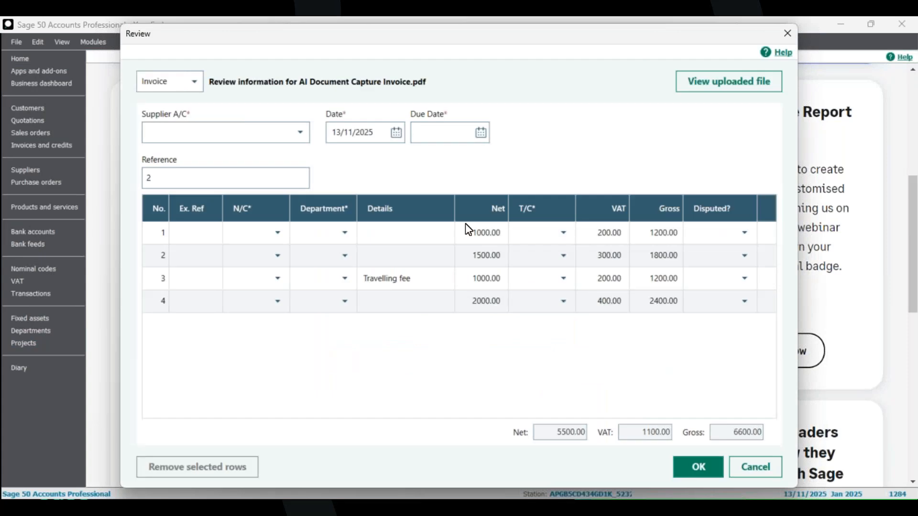
pyautogui.click(282, 123)
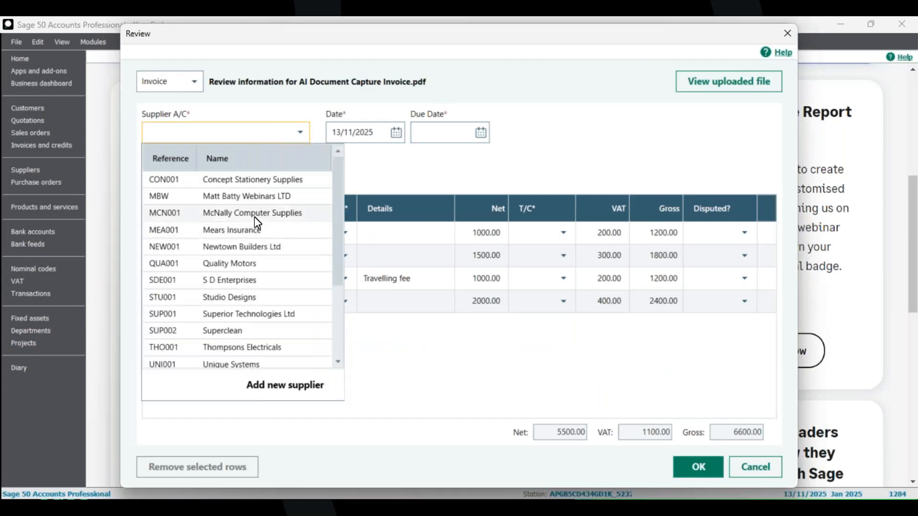
pyautogui.click(247, 197)
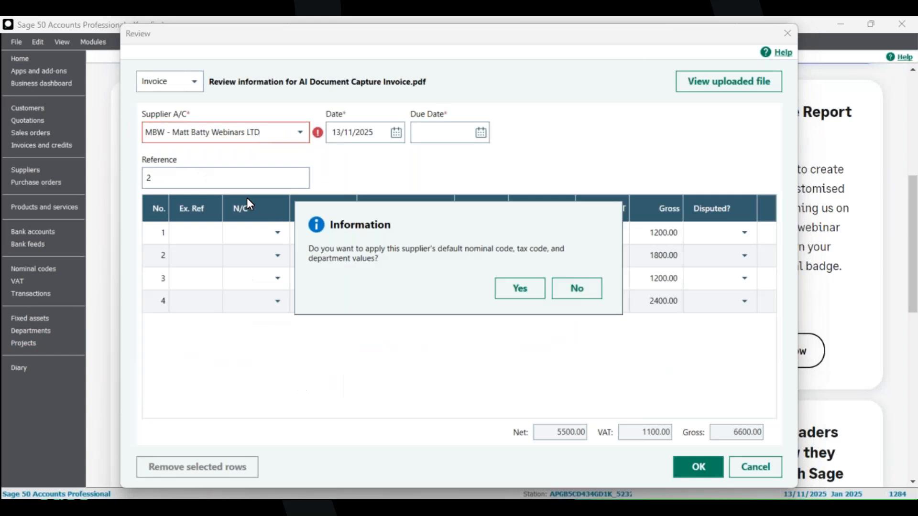
pyautogui.click(516, 286)
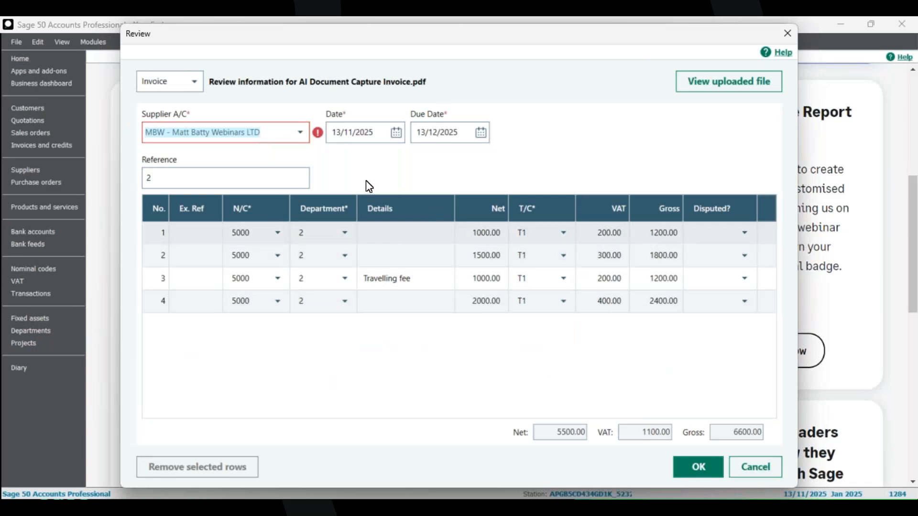
pyautogui.click(749, 467)
pyautogui.click(531, 294)
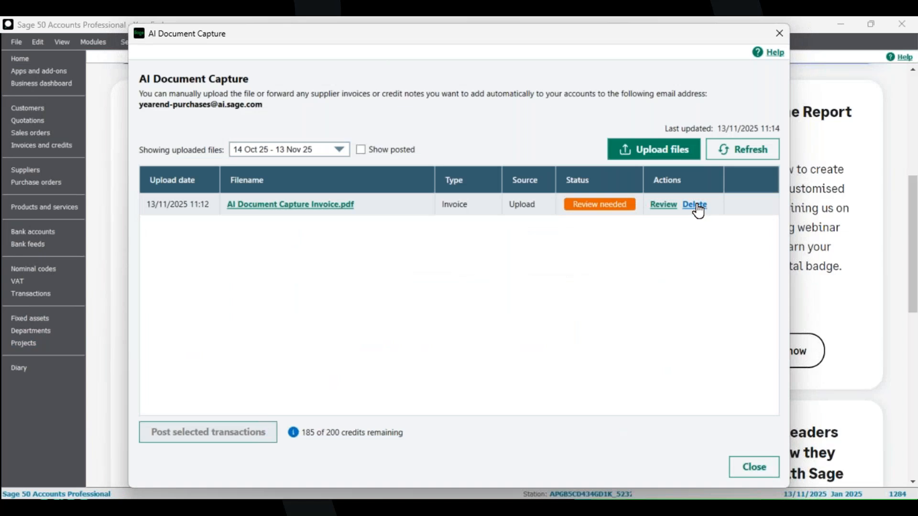
# - Delete the uploaded invoice, upload AI Document Capture Invoice.pdf again from the Invoices folder and refresh its status
pyautogui.click(698, 209)
pyautogui.click(526, 289)
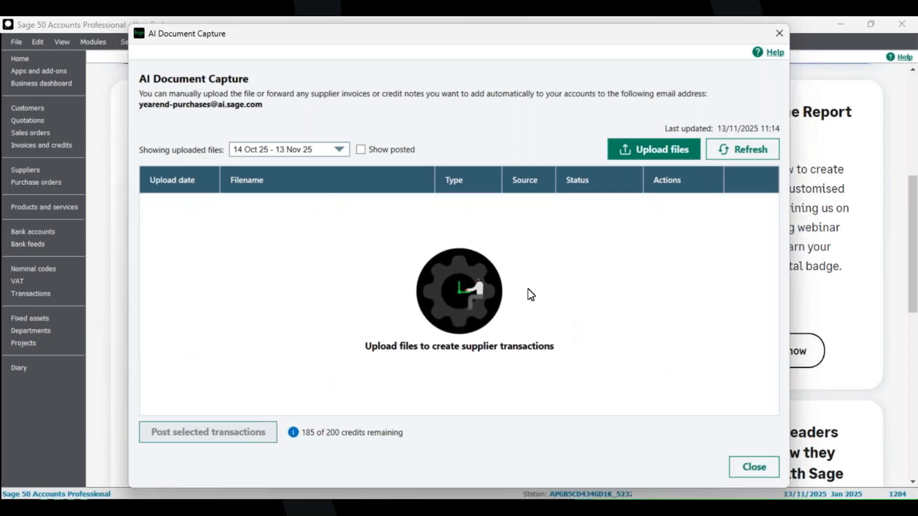
pyautogui.click(649, 148)
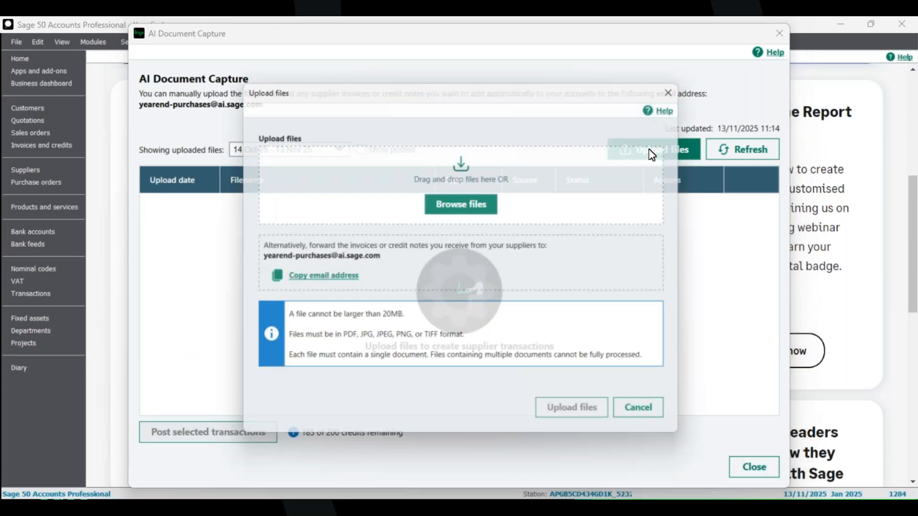
pyautogui.click(461, 210)
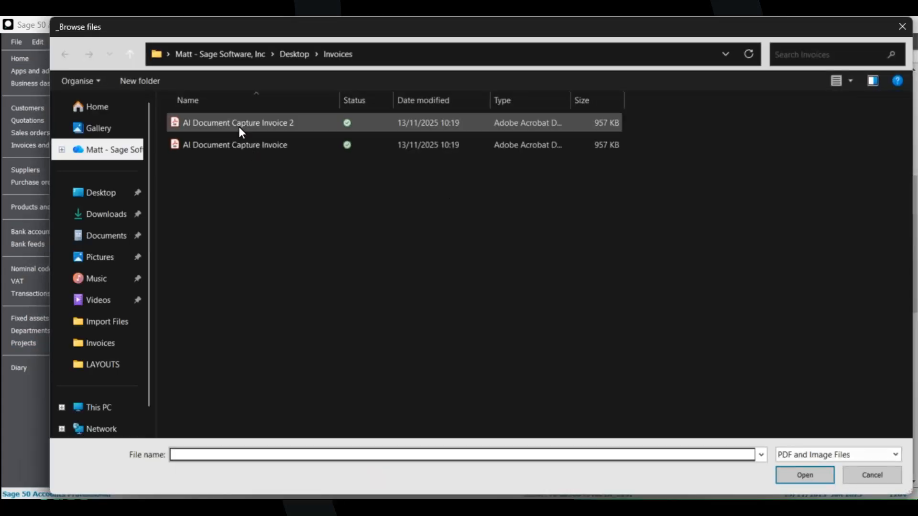
pyautogui.click(234, 144)
pyautogui.click(809, 476)
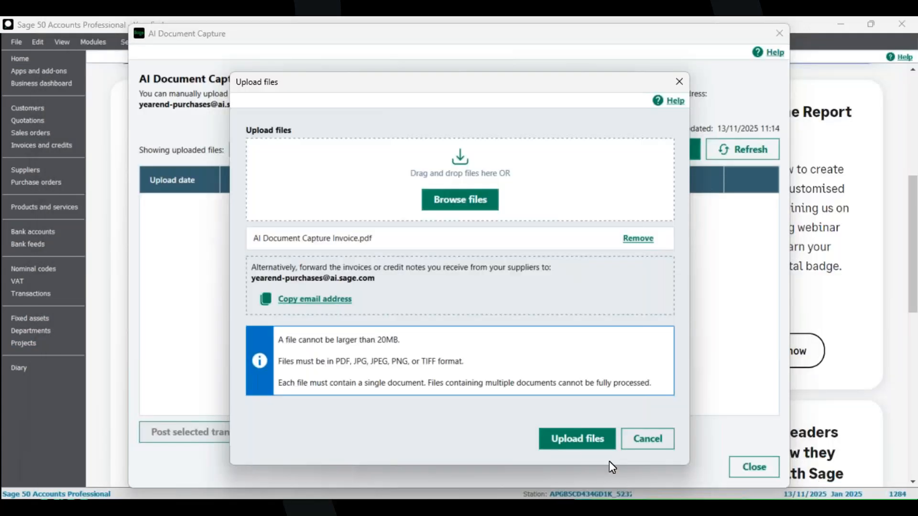
pyautogui.click(582, 446)
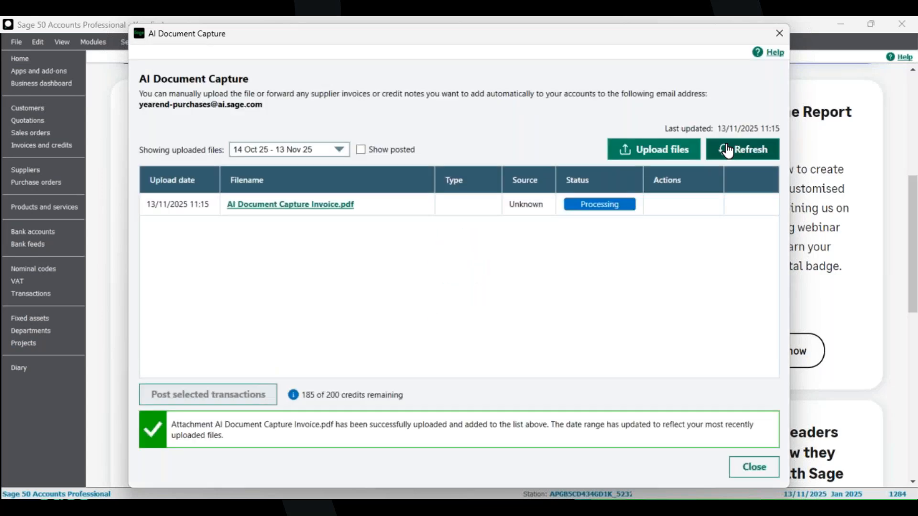
pyautogui.click(744, 148)
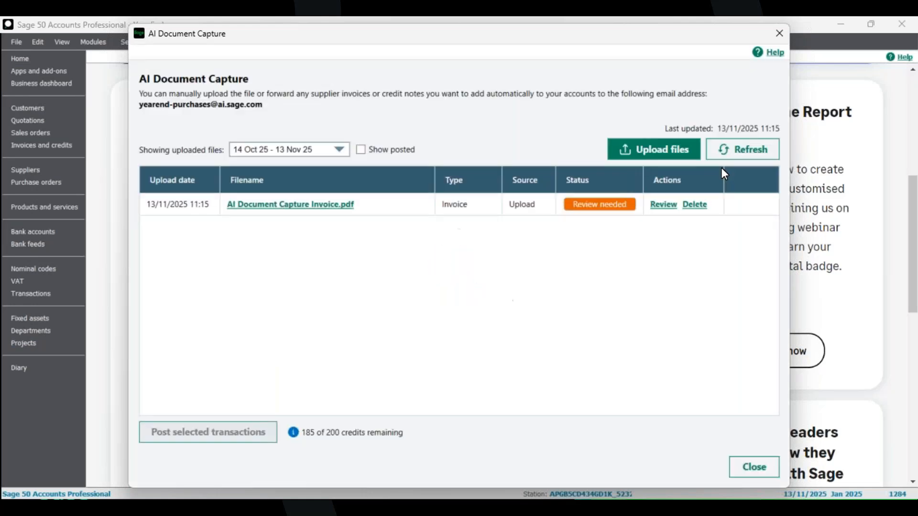
# - Review the newly uploaded invoice, assigning supplier MBW and applying its default nominal code, tax code and department values
pyautogui.click(664, 206)
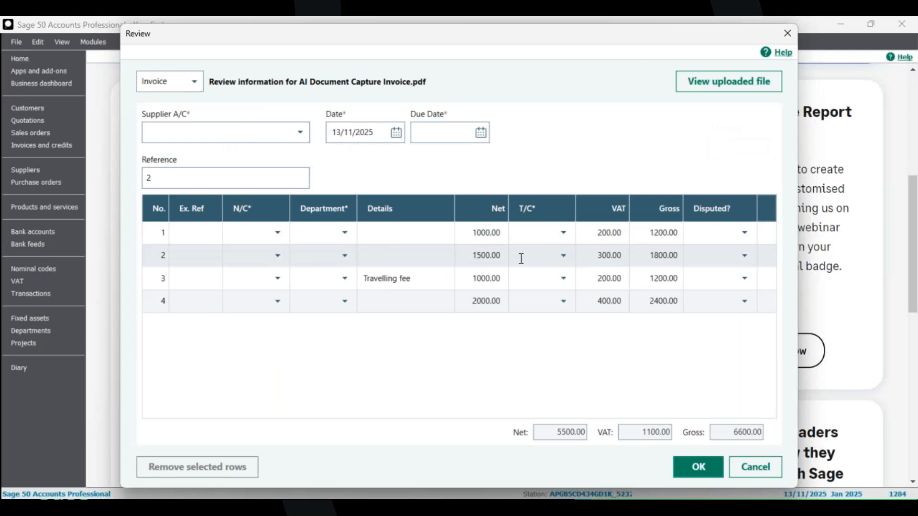
pyautogui.click(278, 233)
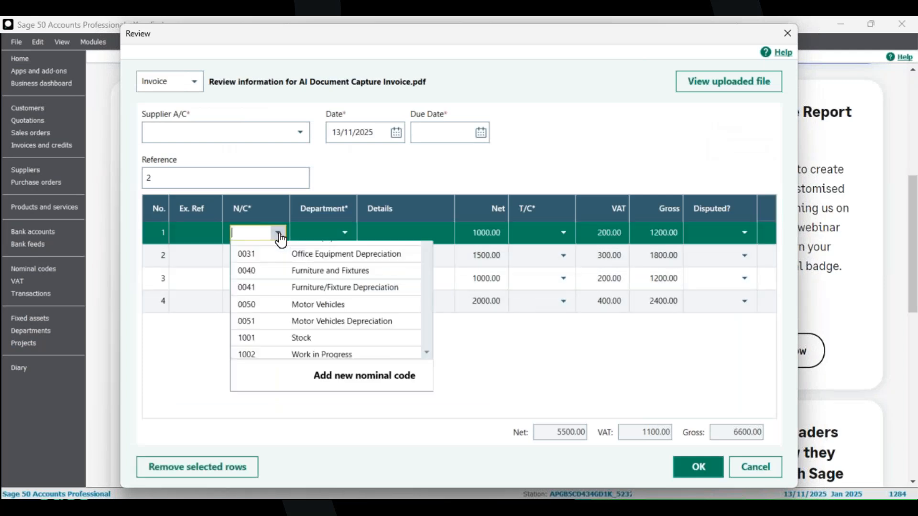
pyautogui.click(277, 234)
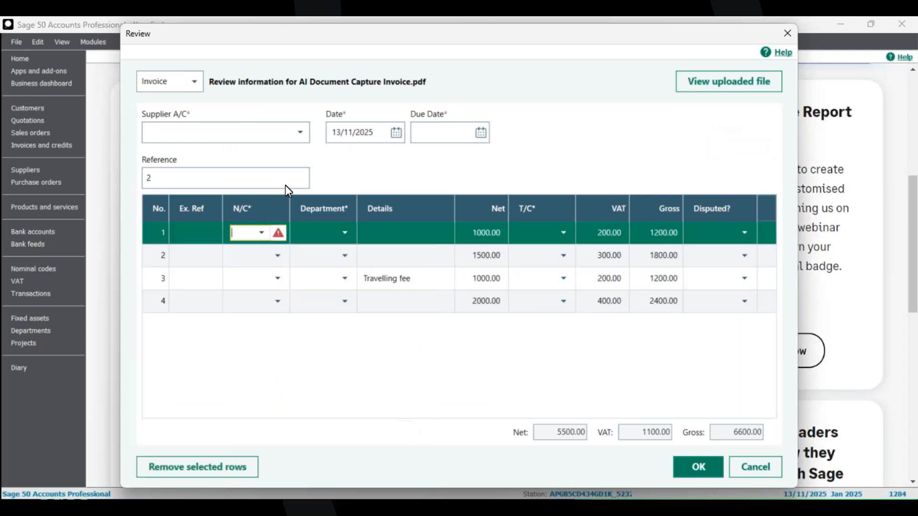
pyautogui.click(293, 136)
pyautogui.click(248, 197)
pyautogui.click(517, 288)
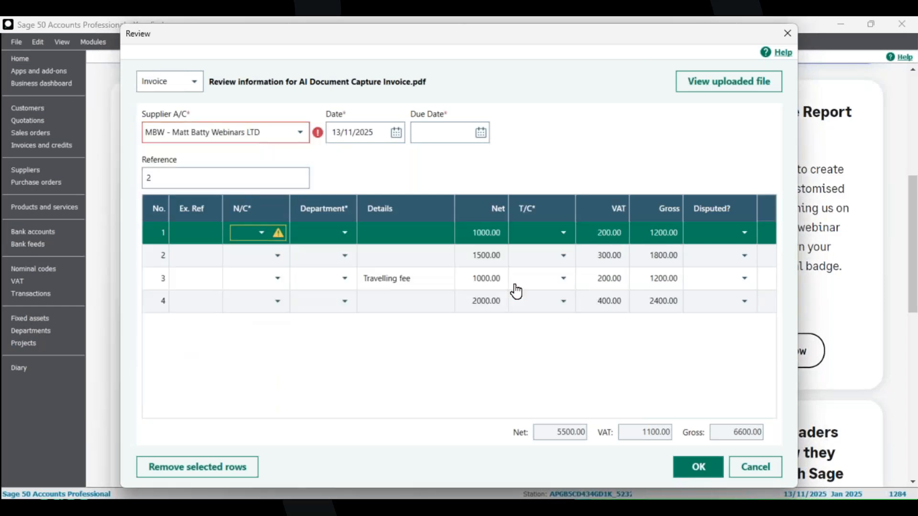
# - Enter "Dinner at the Shard" as the details of line 4 and check the dispute reasons available for line 1
pyautogui.click(200, 232)
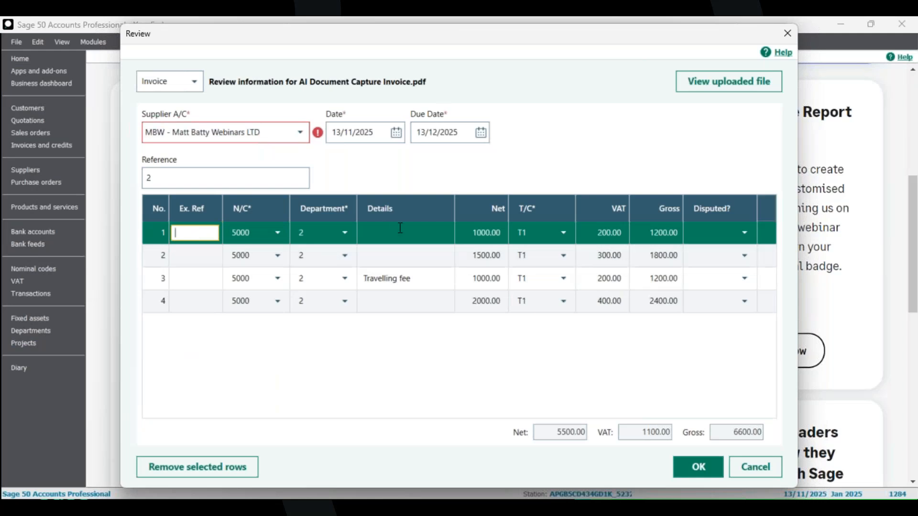
pyautogui.click(390, 300)
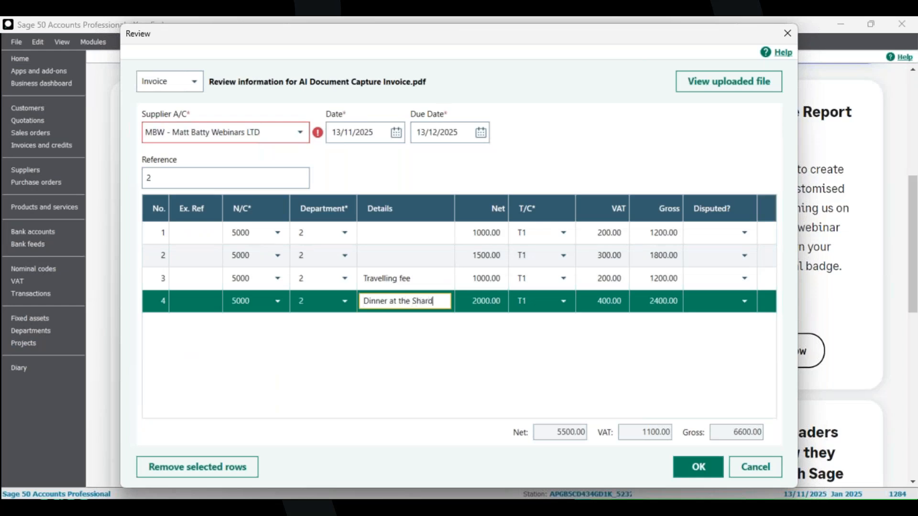
pyautogui.press('Return')
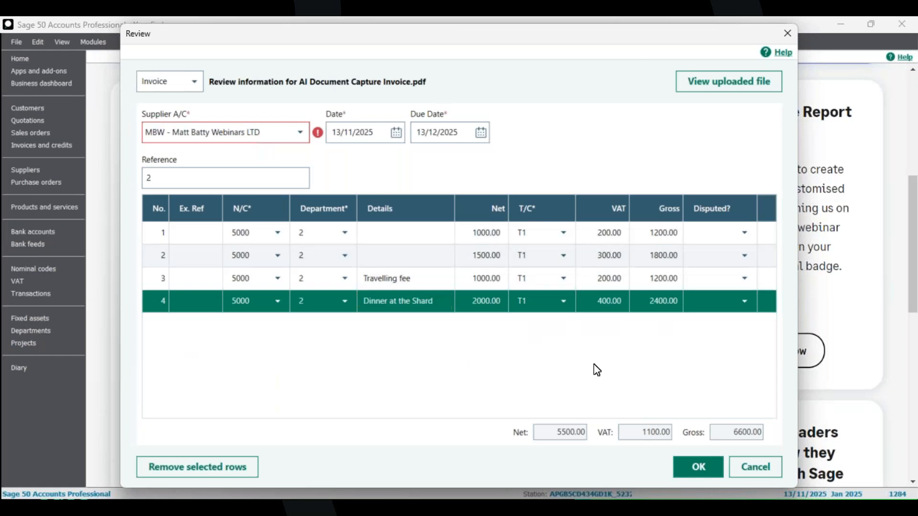
pyautogui.click(746, 234)
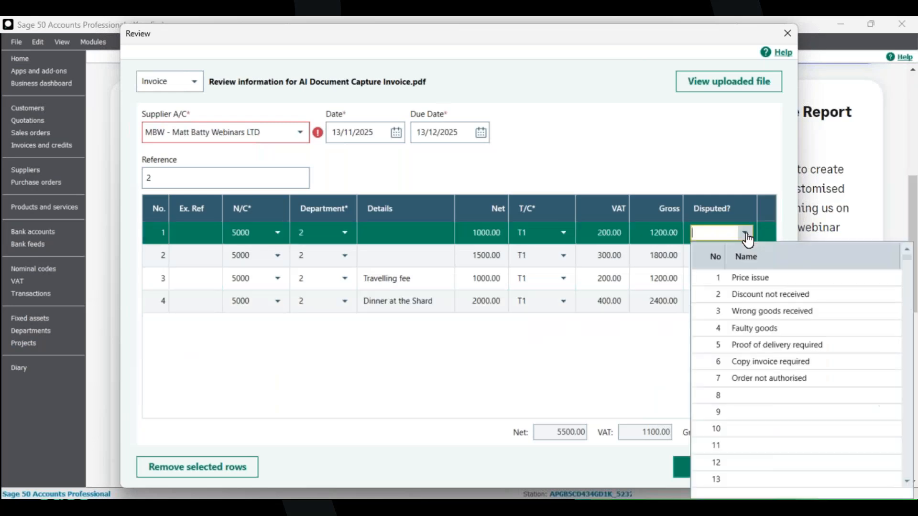
pyautogui.click(620, 375)
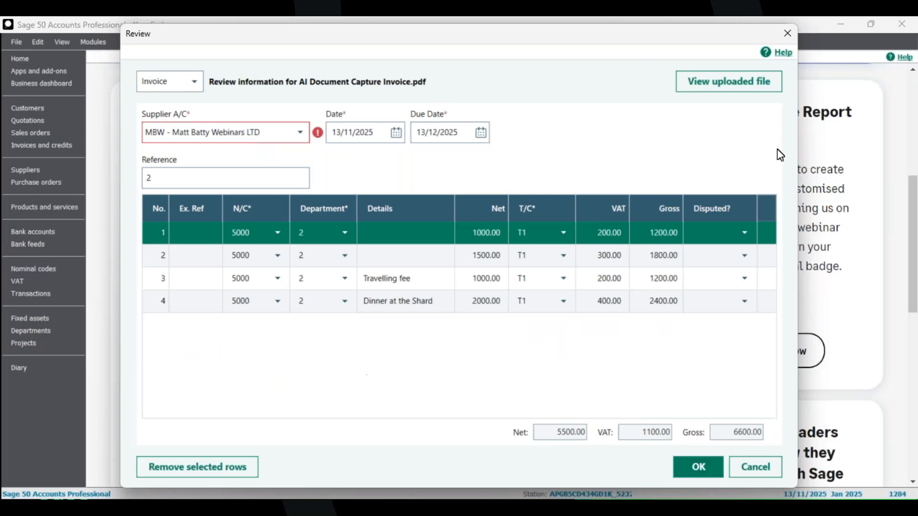
# - View the uploaded invoice file to check it against the review details, and close the PDF
pyautogui.click(722, 89)
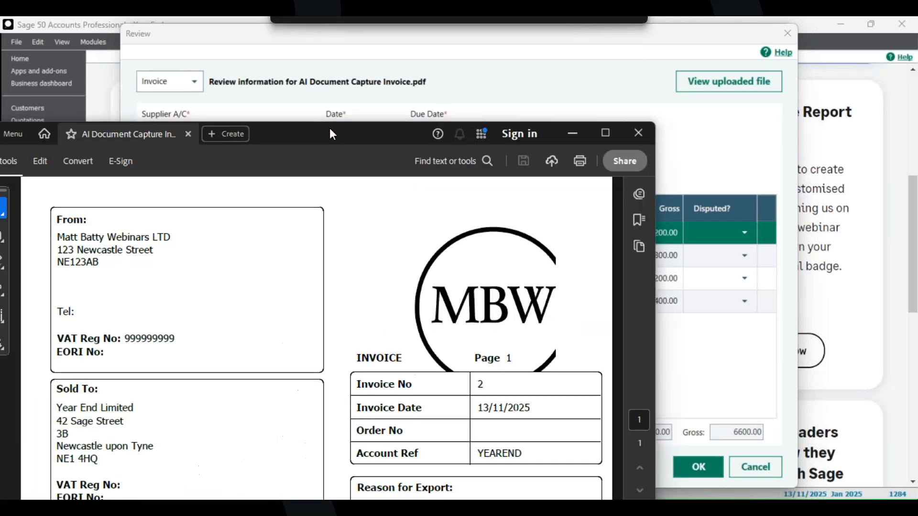
pyautogui.moveTo(330, 128); pyautogui.dragTo(456, 69)
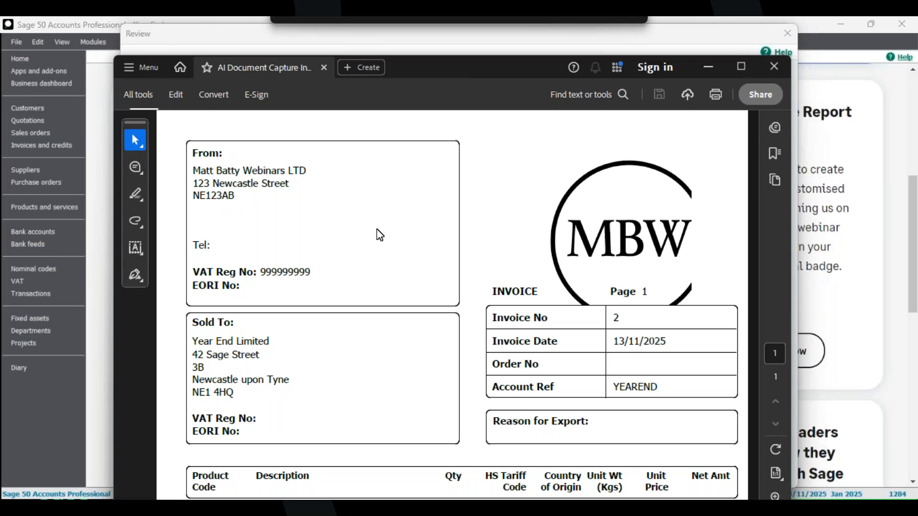
pyautogui.click(774, 67)
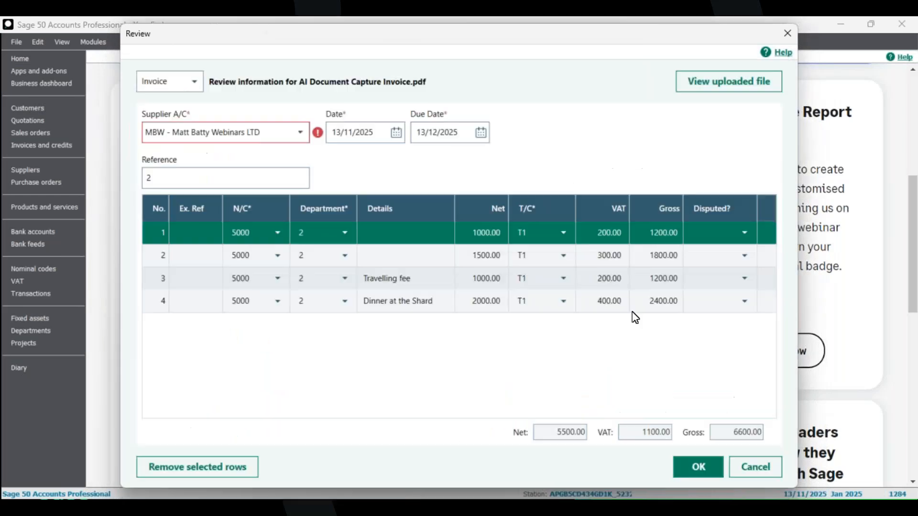
# - Accept the reviewed invoice details and post the transaction for AI Document Capture Invoice.pdf
pyautogui.click(699, 469)
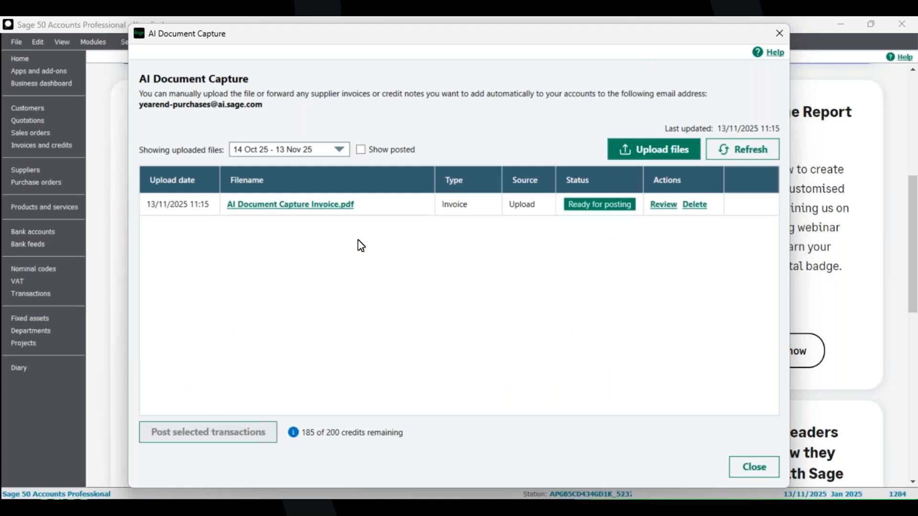
pyautogui.click(385, 205)
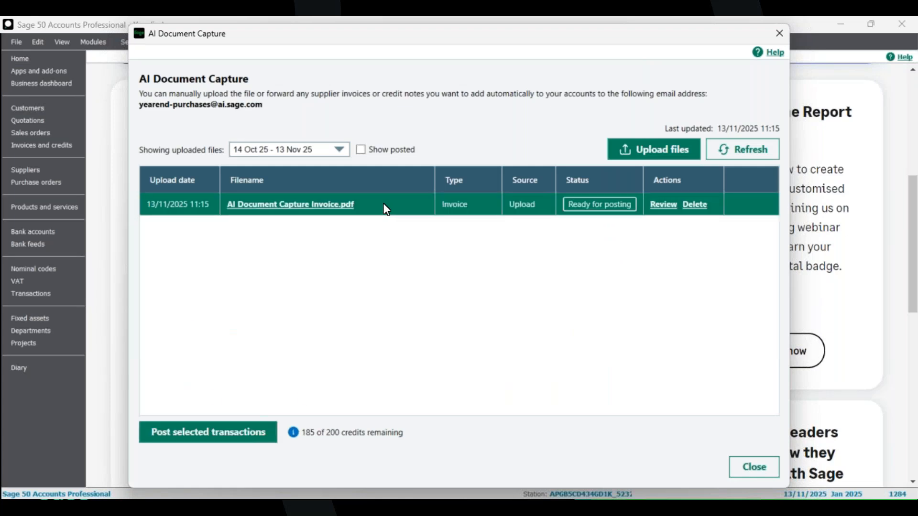
pyautogui.click(180, 433)
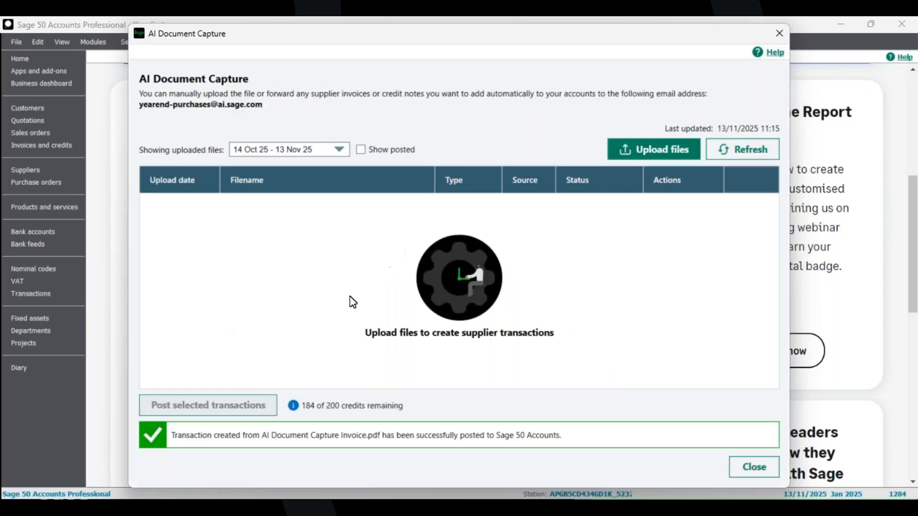
# - Check the posted files in the upload list, hide them again and close AI Document Capture
pyautogui.click(360, 150)
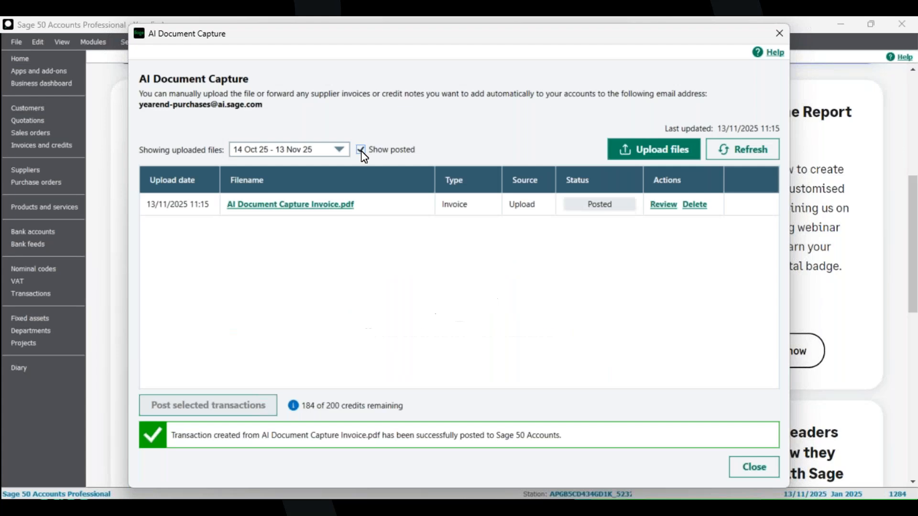
pyautogui.click(361, 150)
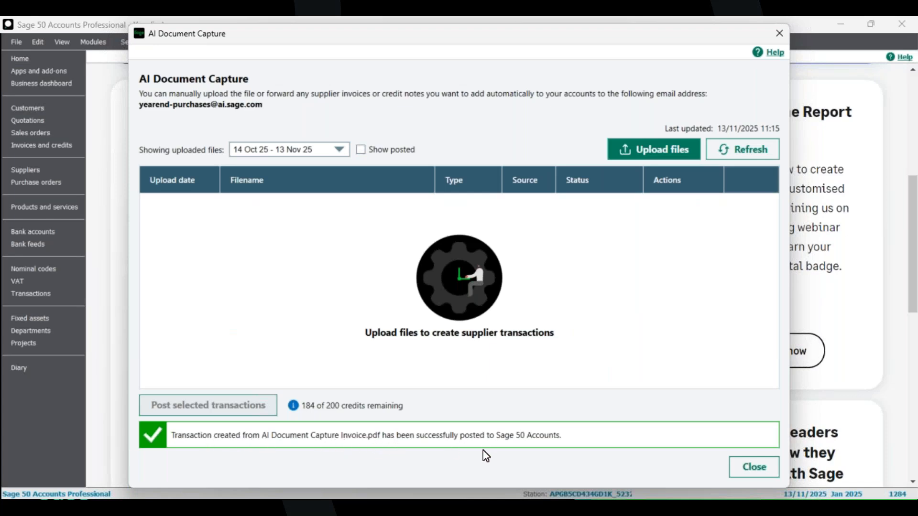
pyautogui.click(749, 465)
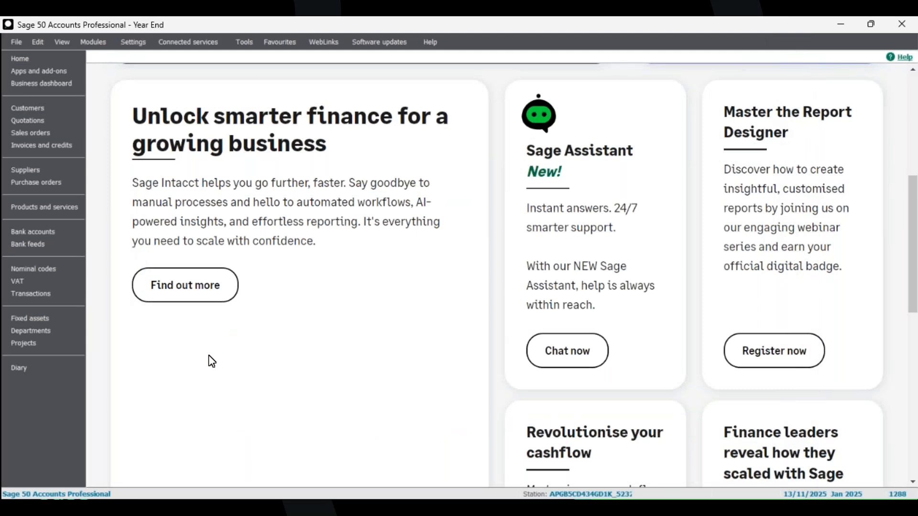
# - Open the activity of supplier MBW and move its window up to reveal the whole transaction view
pyautogui.click(39, 170)
pyautogui.click(214, 161)
pyautogui.click(226, 79)
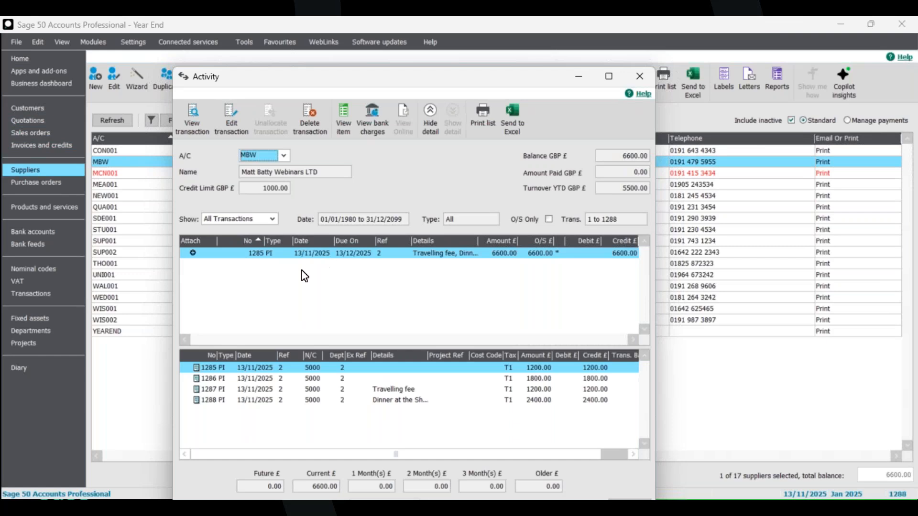
pyautogui.moveTo(492, 77); pyautogui.dragTo(504, 49)
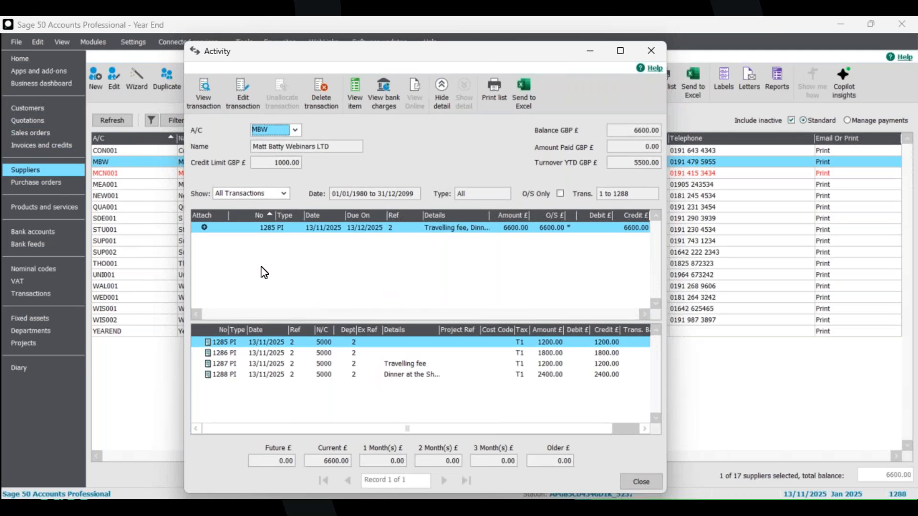
# - Attach the AI Document Capture Invoice PDF from the Invoices folder to purchase invoice transaction 1285, and close the supplier activity
pyautogui.click(205, 228)
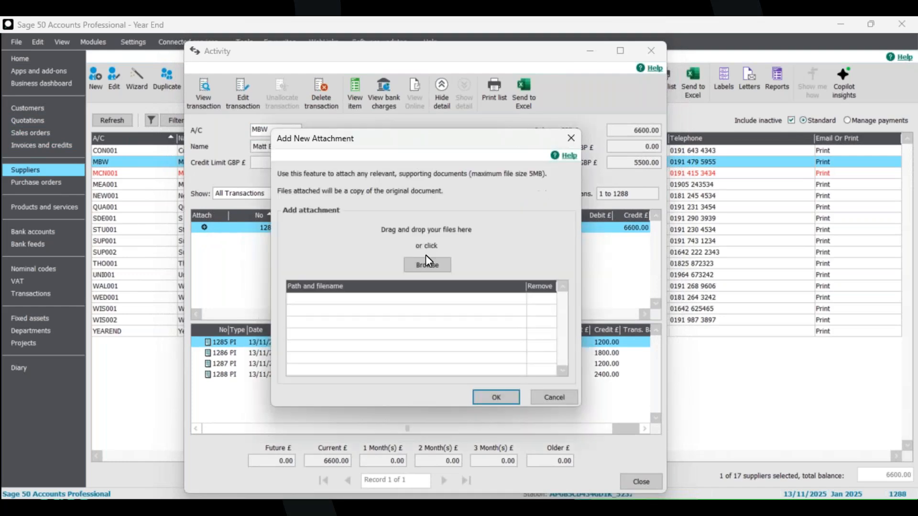
pyautogui.click(424, 267)
pyautogui.click(242, 146)
pyautogui.click(805, 473)
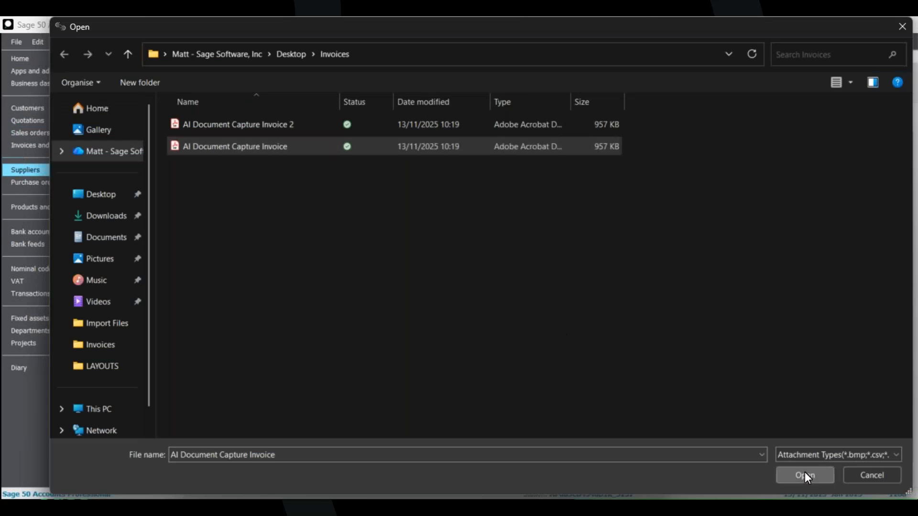
pyautogui.click(496, 397)
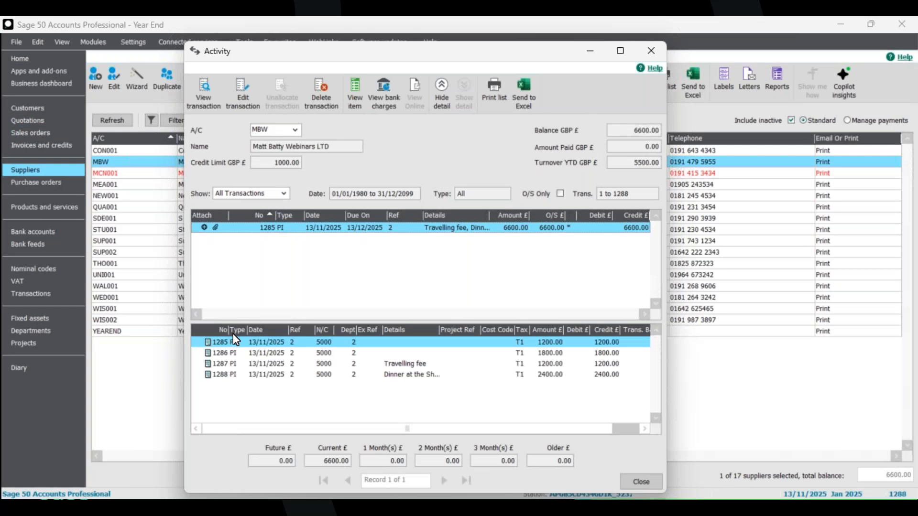
pyautogui.click(640, 481)
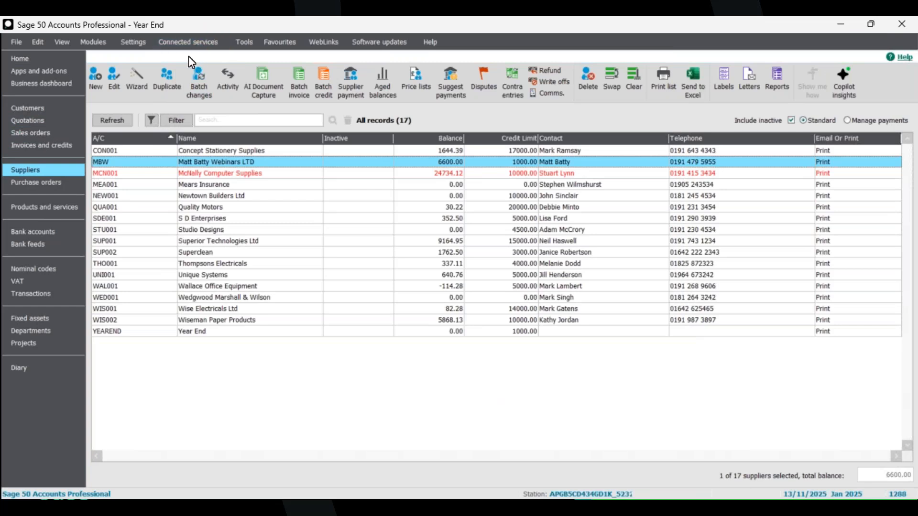
# - Turn on "Always apply supplier defaults" in the AI Document Capture settings and save the change
pyautogui.click(186, 43)
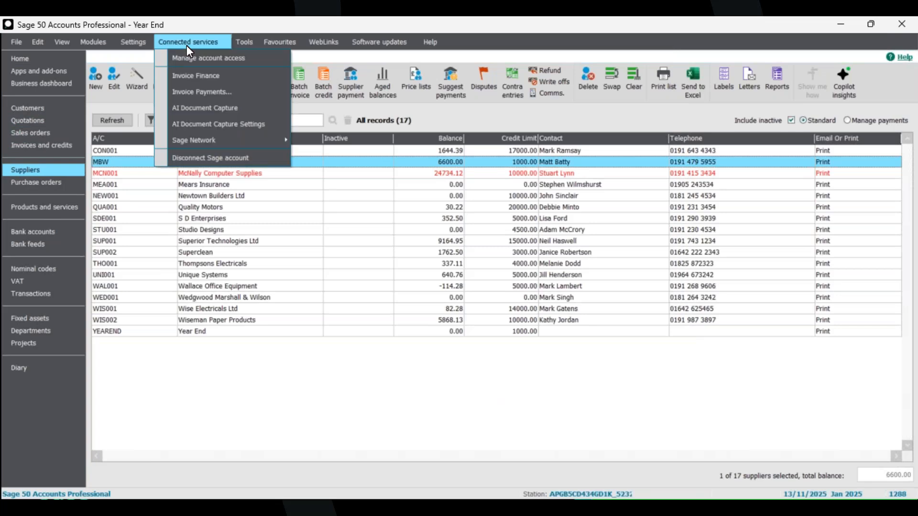
pyautogui.click(221, 125)
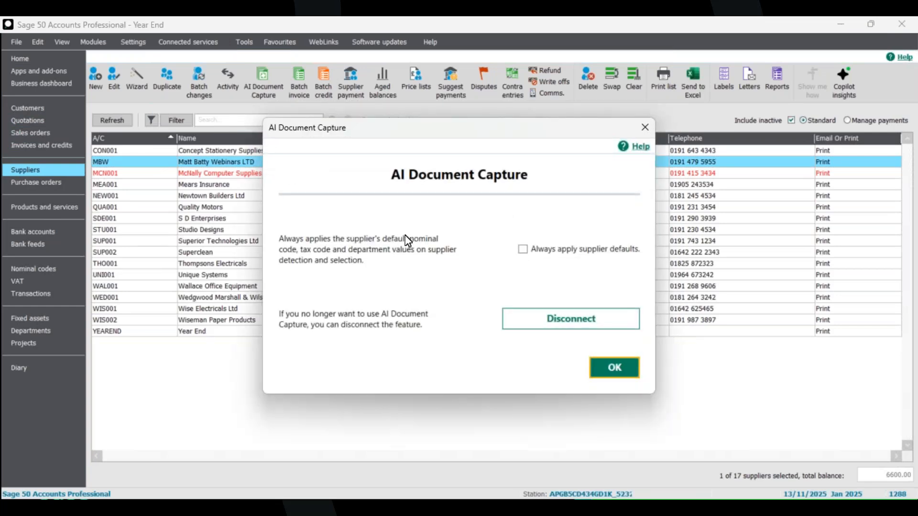
pyautogui.click(524, 251)
pyautogui.click(614, 367)
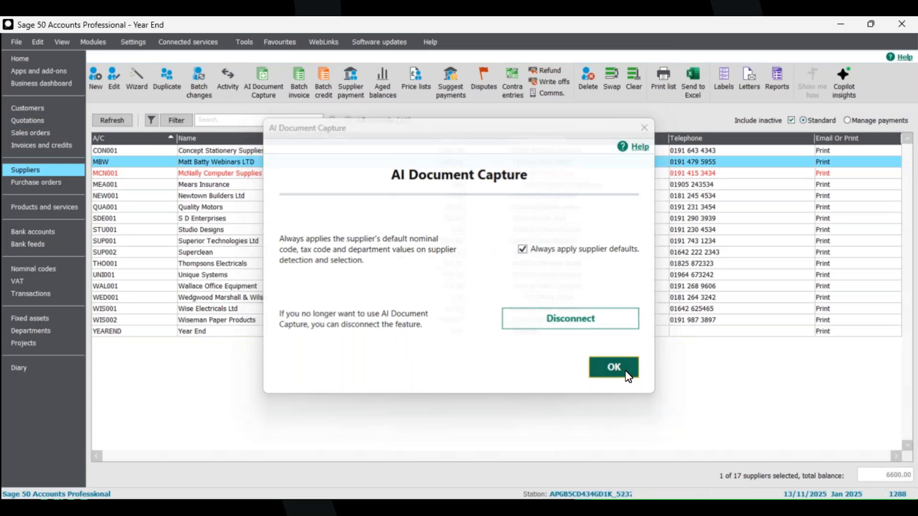
# - Upload Invoice 101.pdf from the Desktop folder to AI Document Capture and dismiss the file status information
pyautogui.click(184, 46)
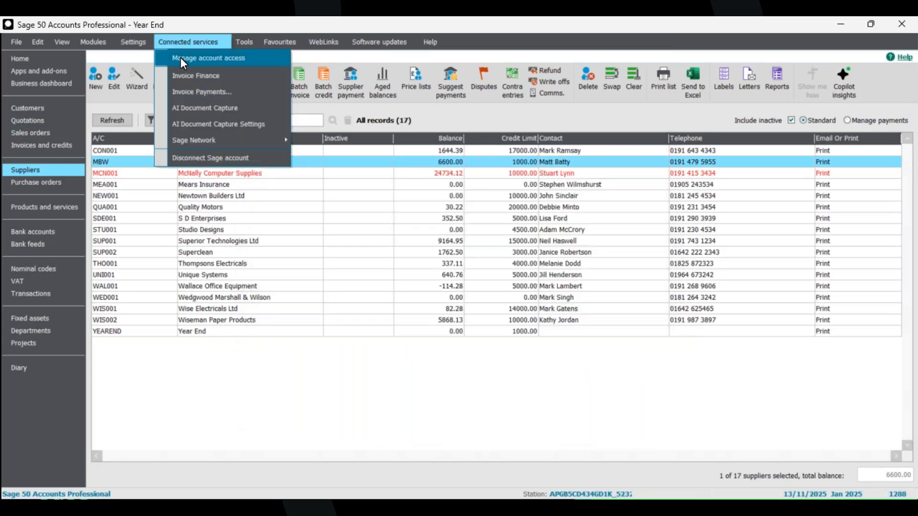
pyautogui.click(215, 109)
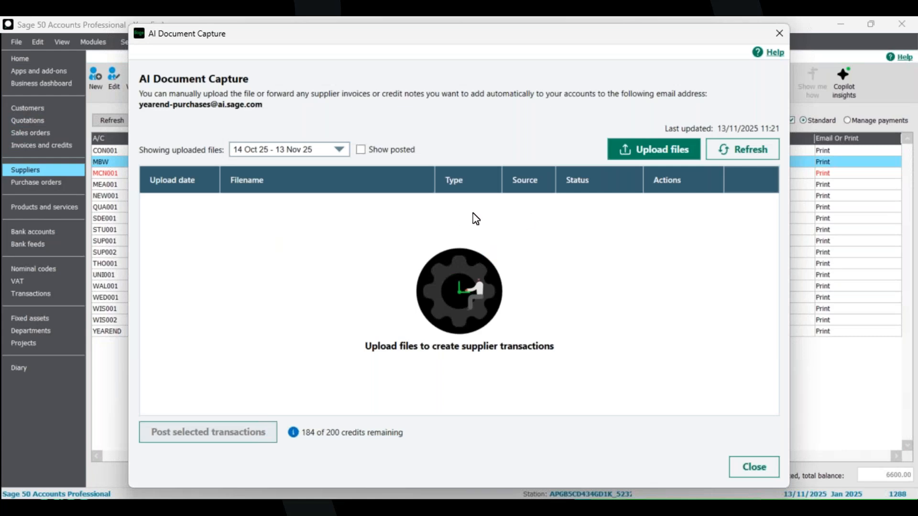
pyautogui.click(629, 147)
pyautogui.click(458, 198)
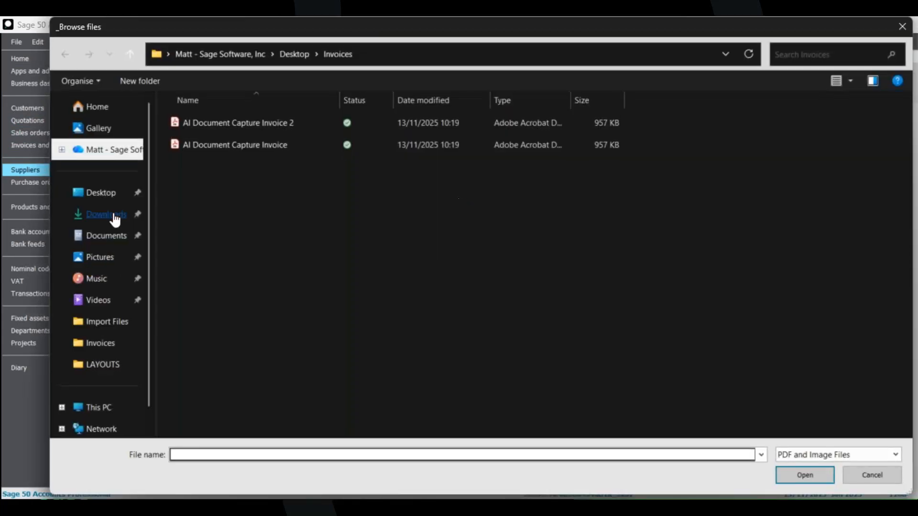
pyautogui.click(104, 194)
pyautogui.scroll(-4, 248, 285)
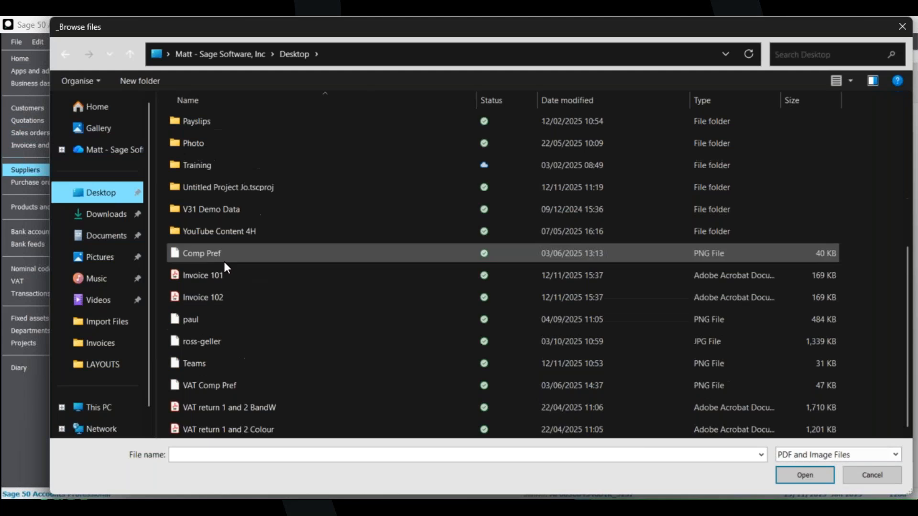
pyautogui.click(224, 276)
pyautogui.click(812, 473)
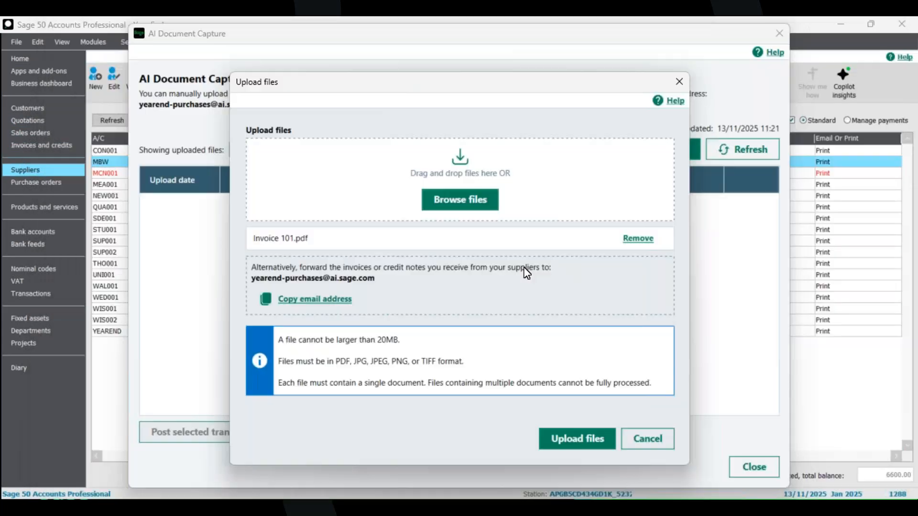
pyautogui.click(578, 439)
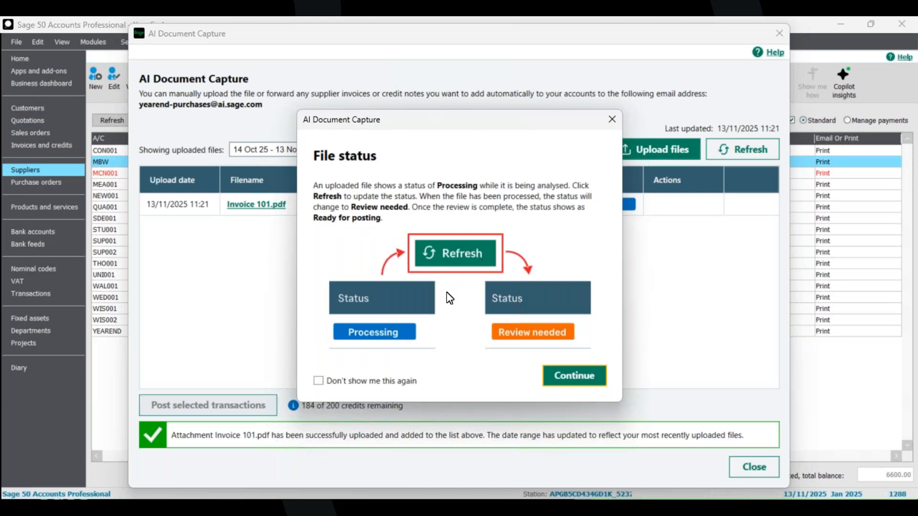
pyautogui.click(585, 386)
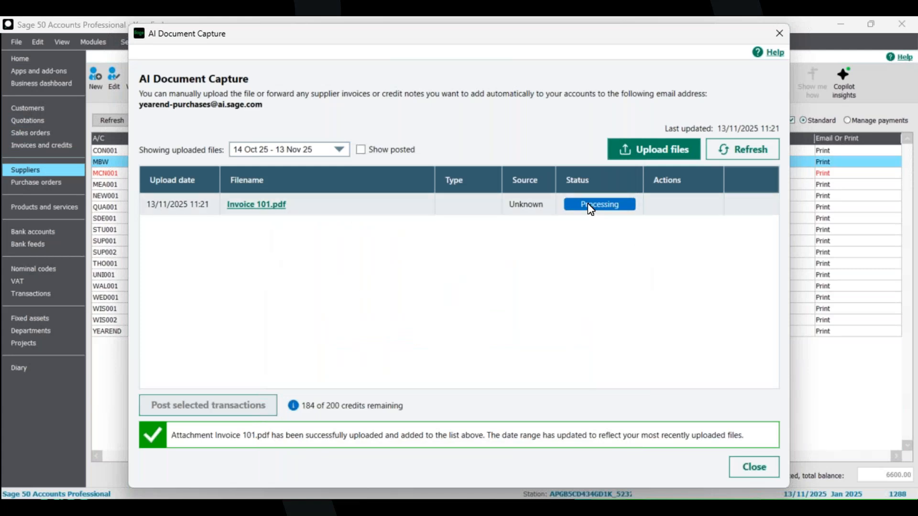
# - Refresh the upload list and open Invoice 101.pdf for review, with the cursor in its reference
pyautogui.click(739, 154)
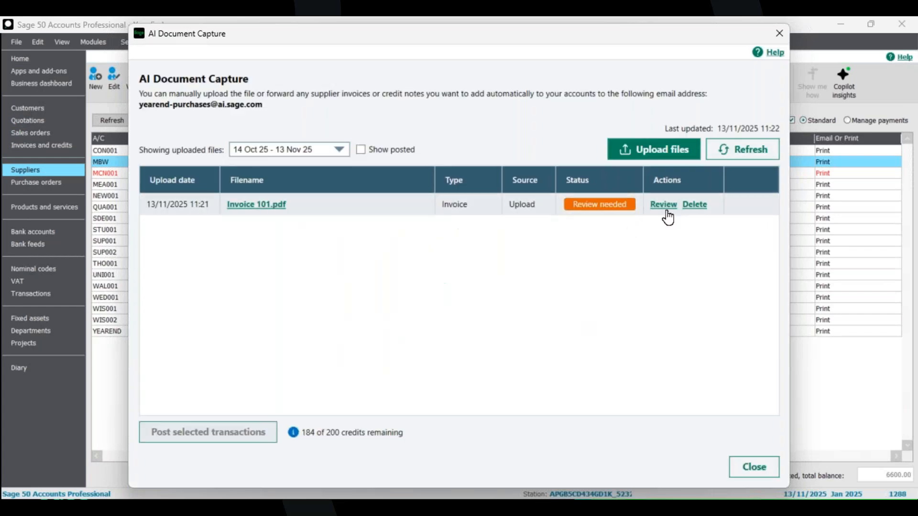
pyautogui.click(663, 205)
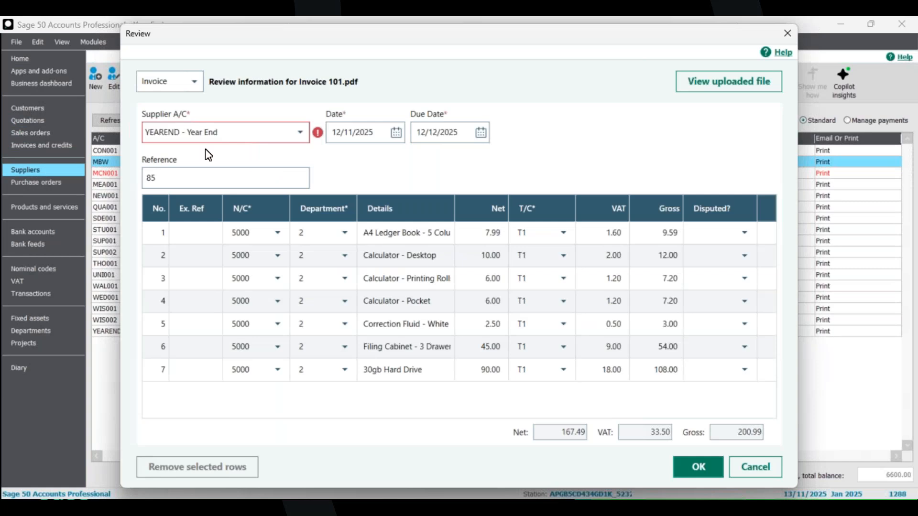
pyautogui.click(191, 180)
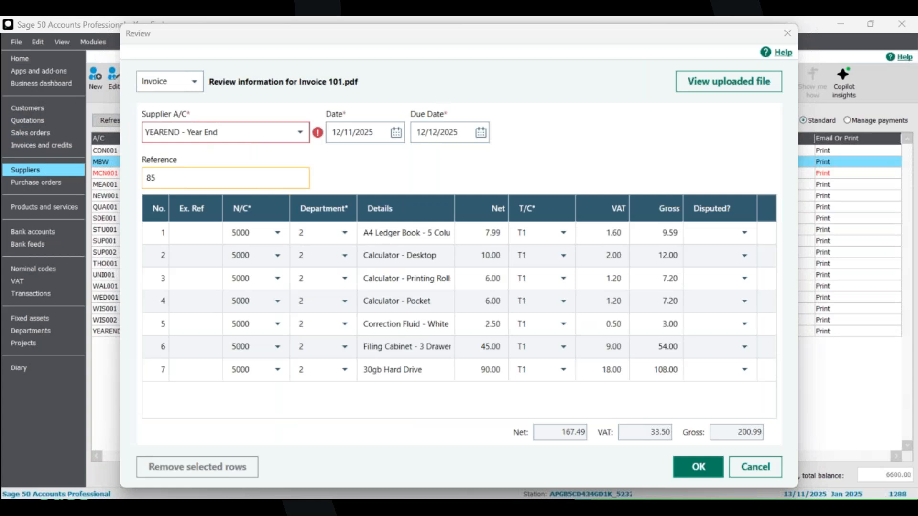
pyautogui.click(192, 181)
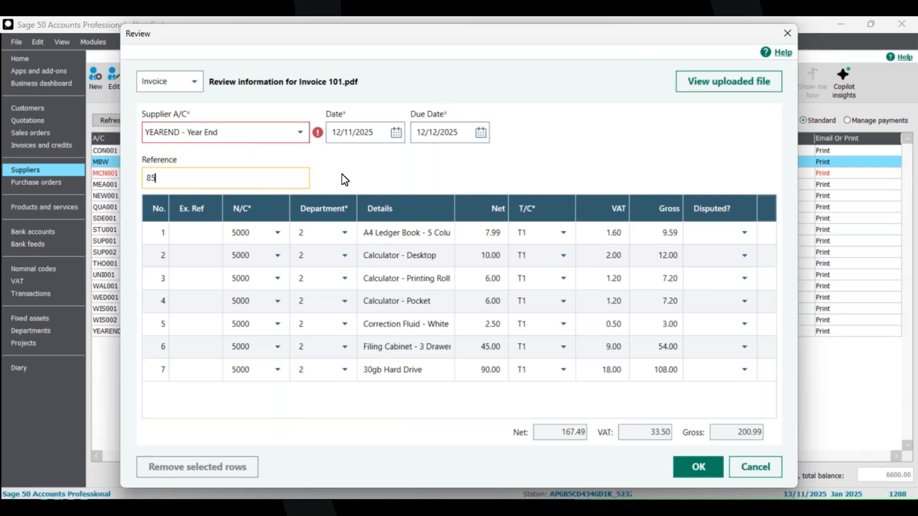
# - View the uploaded Invoice 101.pdf to check its header details and product lines, and close the PDF
pyautogui.click(707, 86)
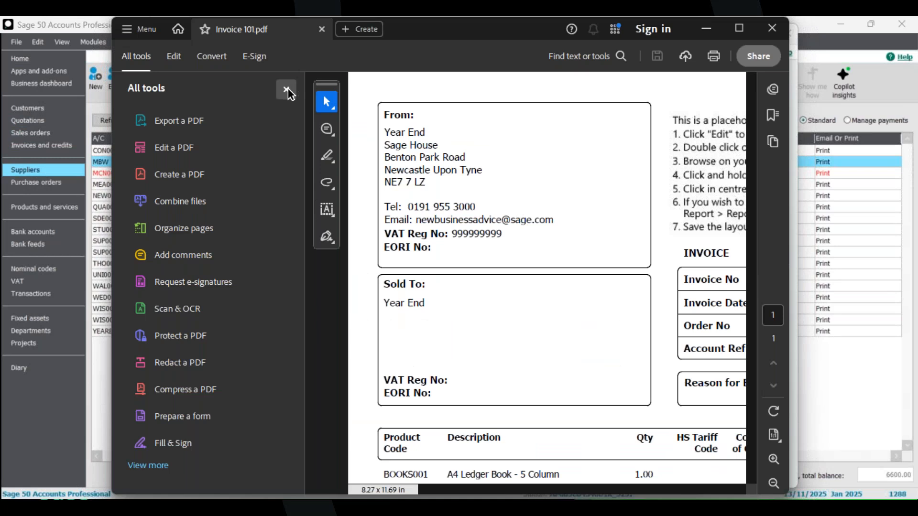
pyautogui.click(285, 90)
pyautogui.scroll(-1, 265, 237)
pyautogui.scroll(-4, 267, 239)
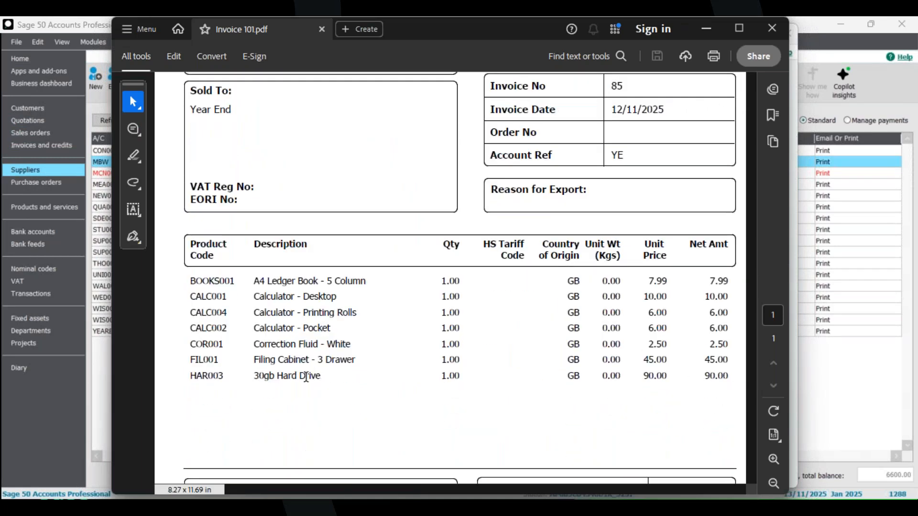
pyautogui.scroll(1, 307, 393)
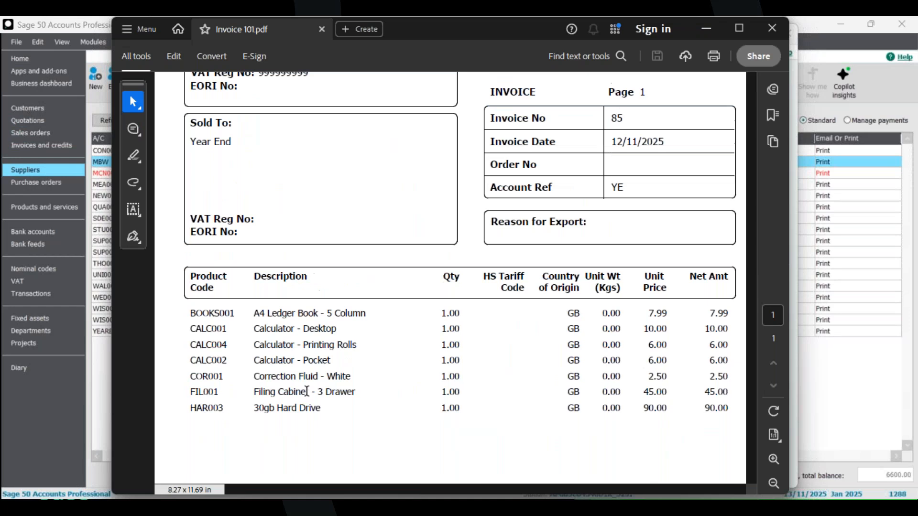
pyautogui.scroll(1, 306, 391)
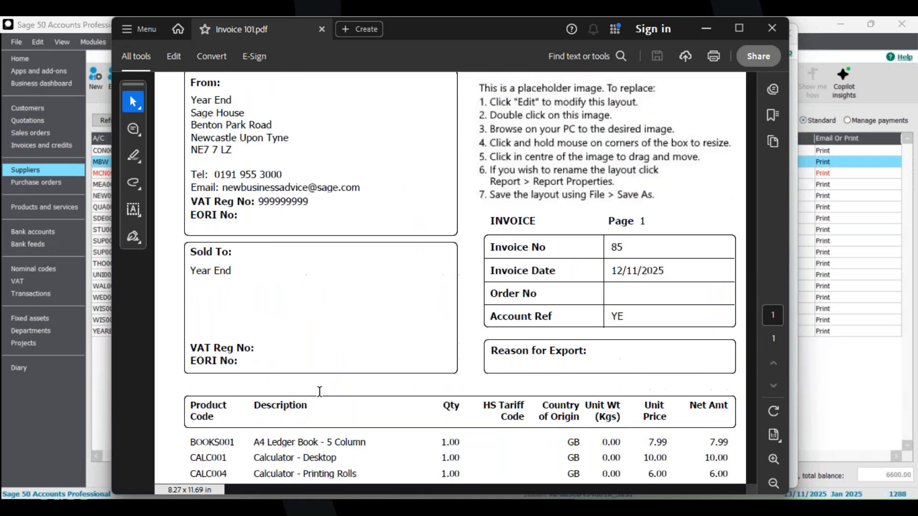
pyautogui.hotkey('alt', 'F4')
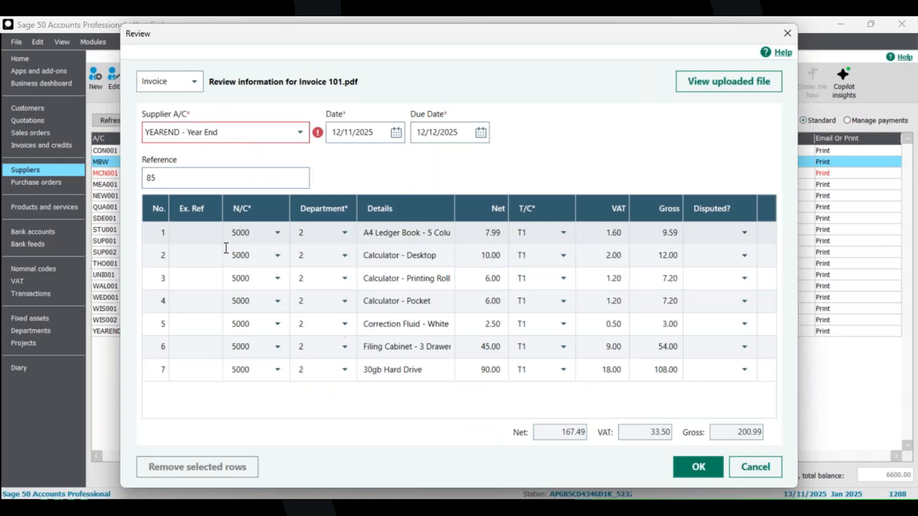
# - Accept and post the reviewed Invoice 101.pdf transaction, and check the posted files before closing AI Document Capture
pyautogui.click(198, 261)
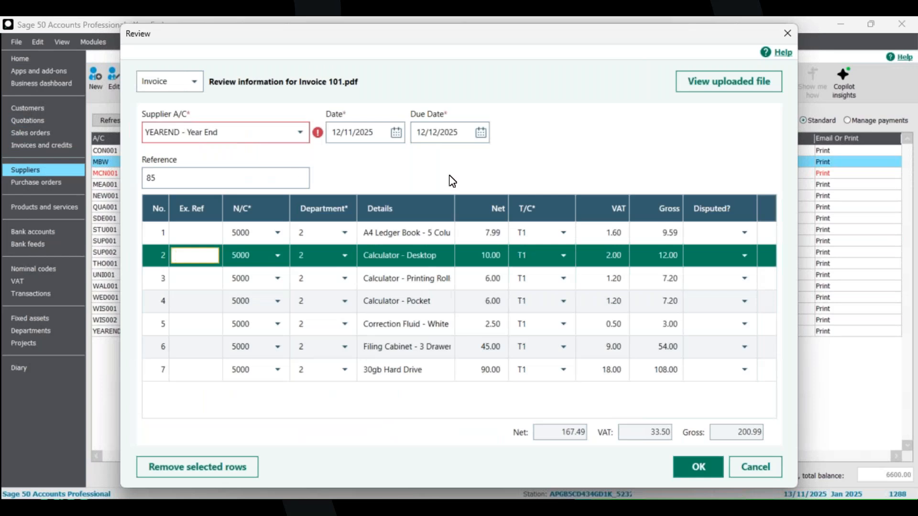
pyautogui.click(698, 467)
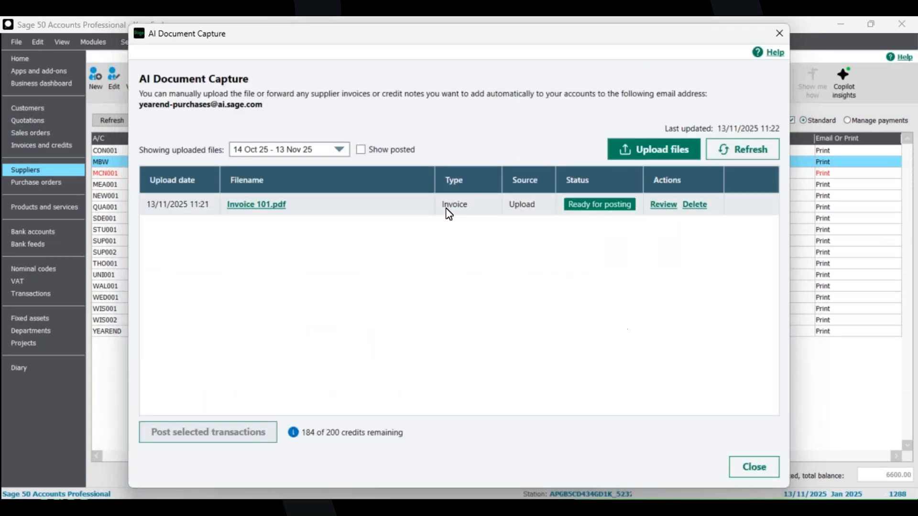
pyautogui.click(405, 208)
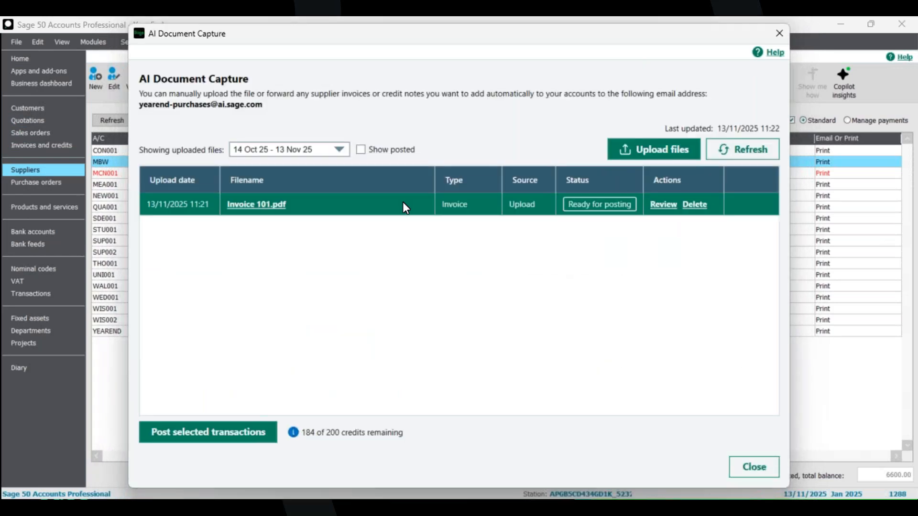
pyautogui.click(214, 433)
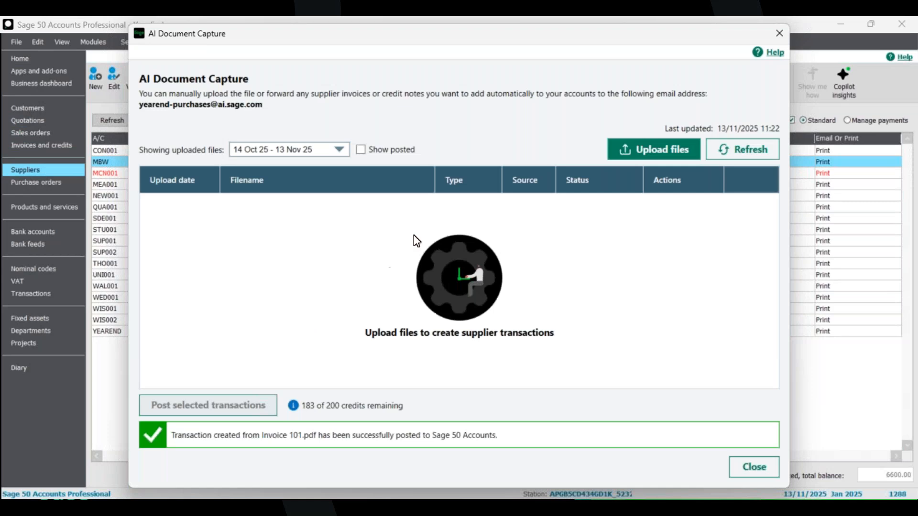
pyautogui.click(361, 150)
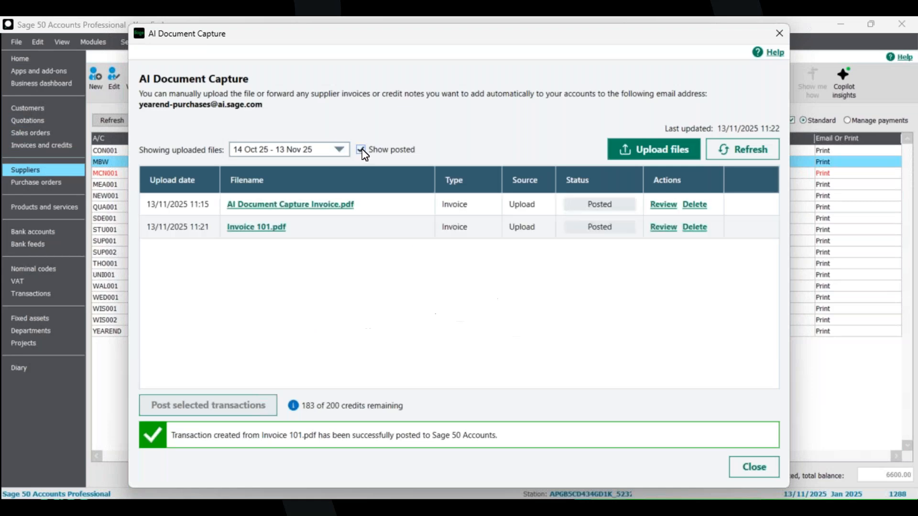
pyautogui.click(764, 473)
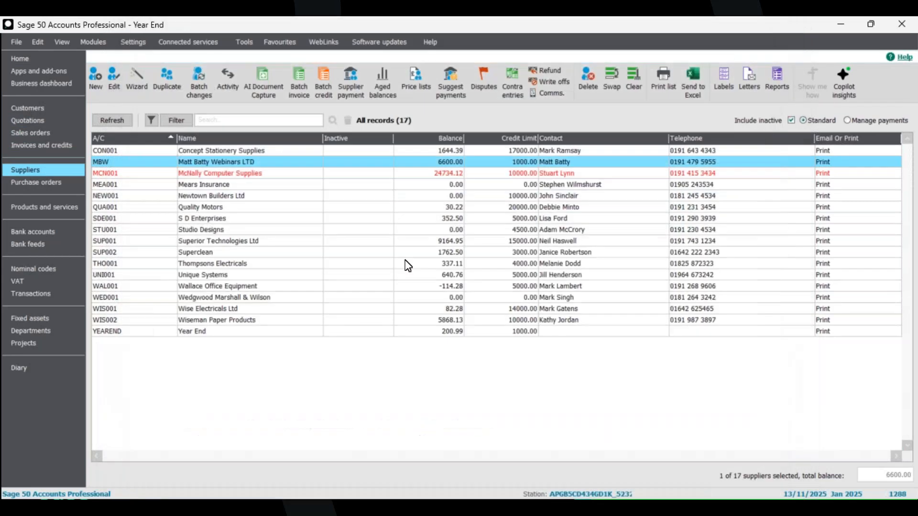
# - Open the Year End supplier's activity and examine all columns of the posted invoice's line details
pyautogui.click(201, 331)
pyautogui.click(209, 161)
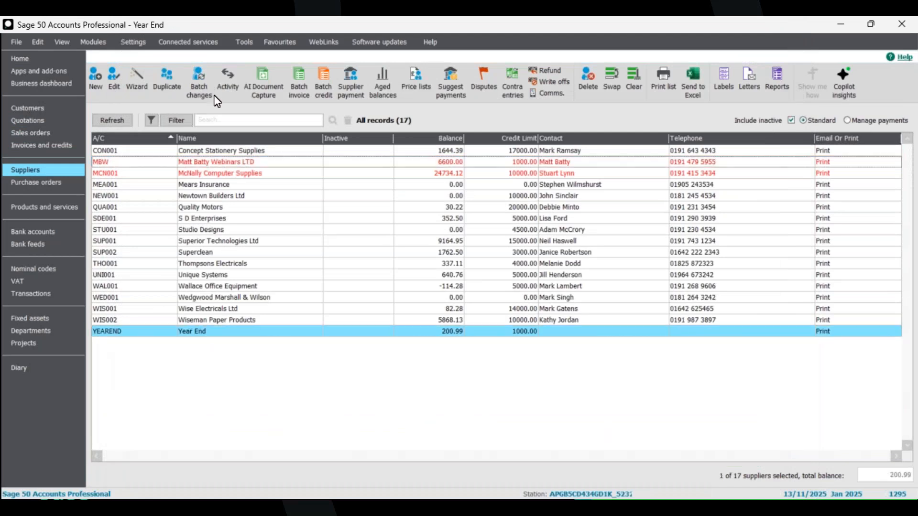
pyautogui.click(228, 83)
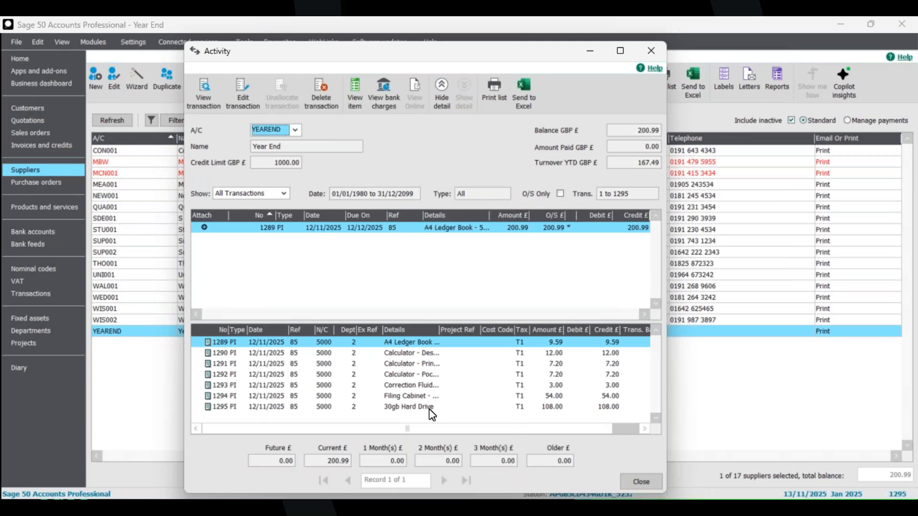
pyautogui.click(646, 429)
pyautogui.click(633, 428)
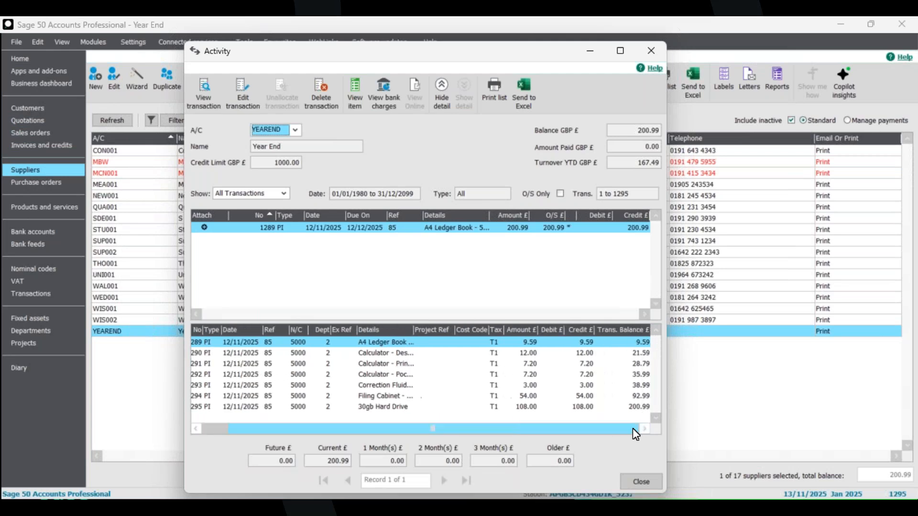
pyautogui.moveTo(629, 430); pyautogui.dragTo(557, 429)
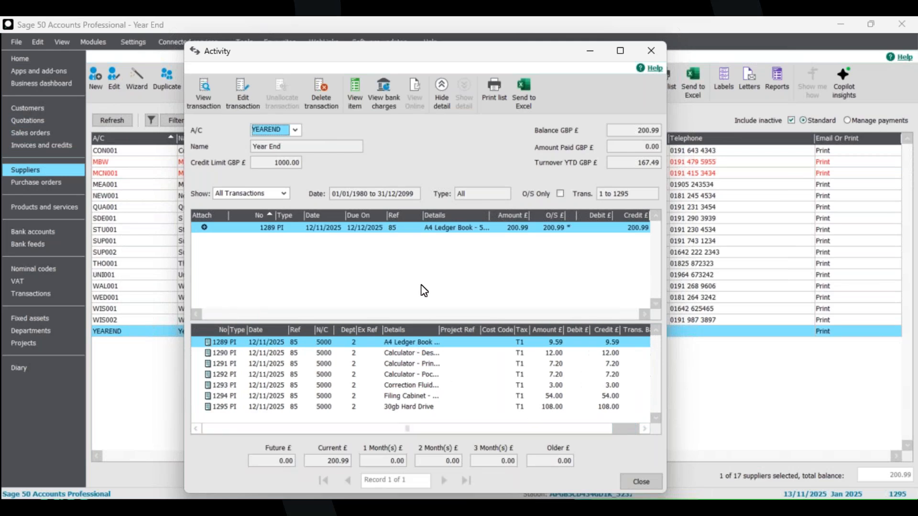
# - Close the supplier's activity, and open AI Document Capture to check the remaining credits before closing it
pyautogui.click(635, 483)
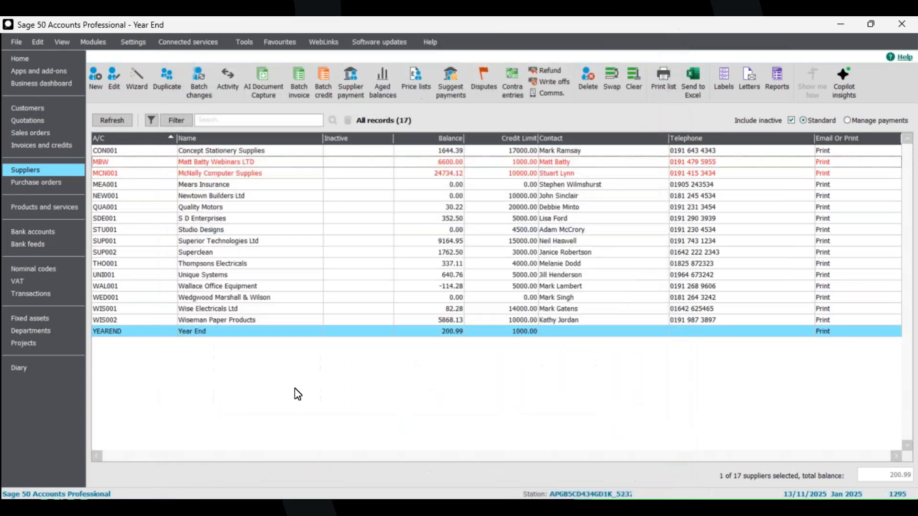
pyautogui.click(26, 58)
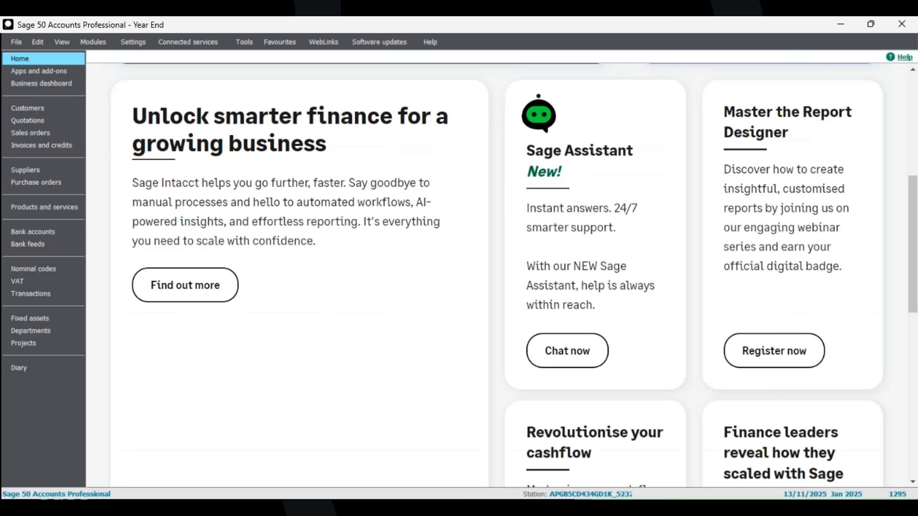
pyautogui.click(188, 42)
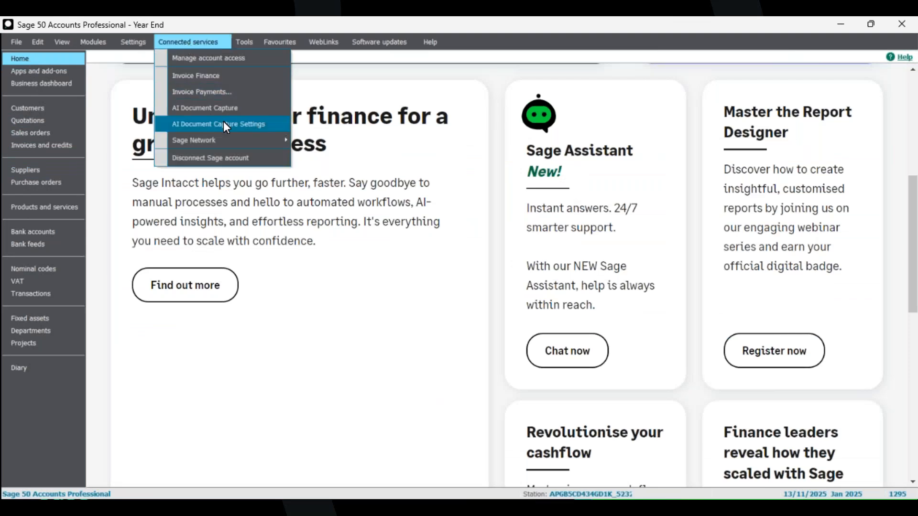
pyautogui.click(224, 109)
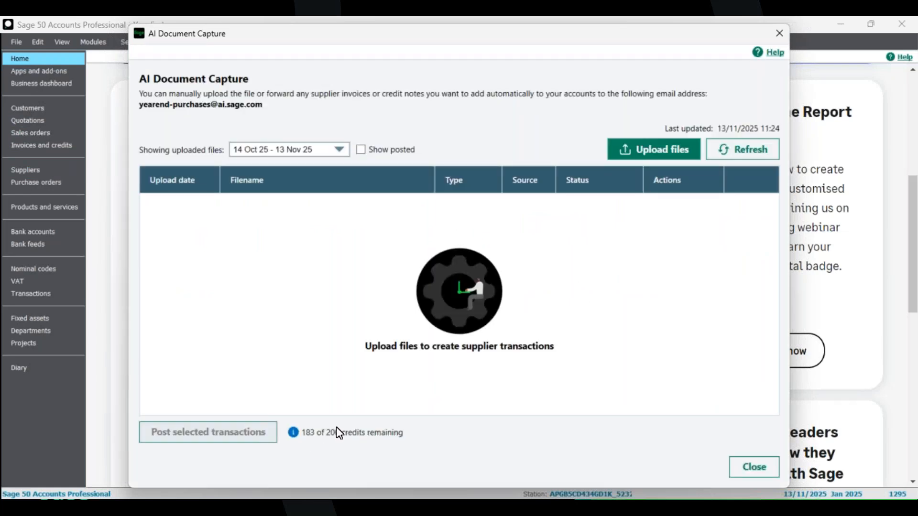
pyautogui.moveTo(330, 431)
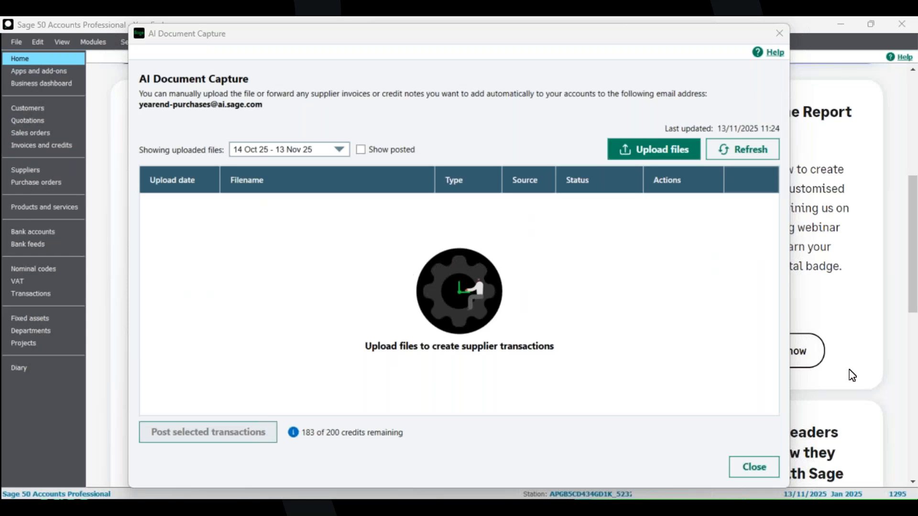
pyautogui.click(753, 468)
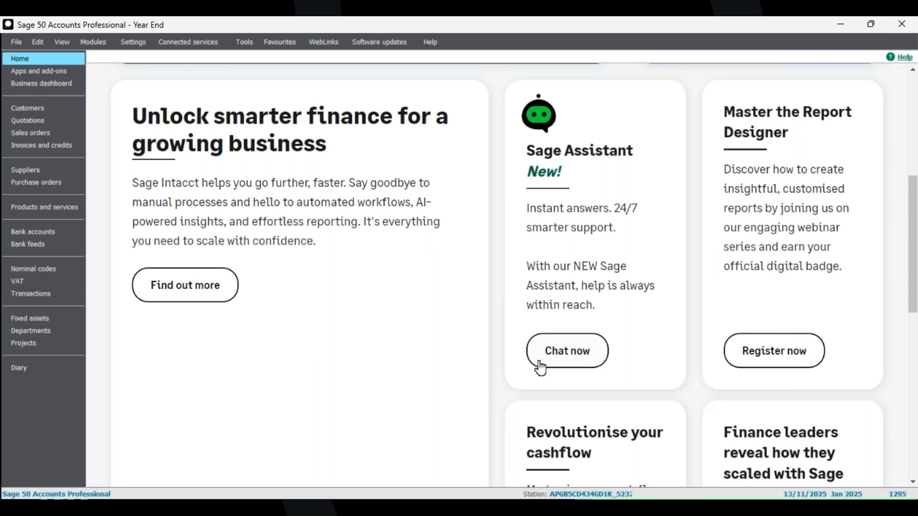
pyautogui.click(195, 306)
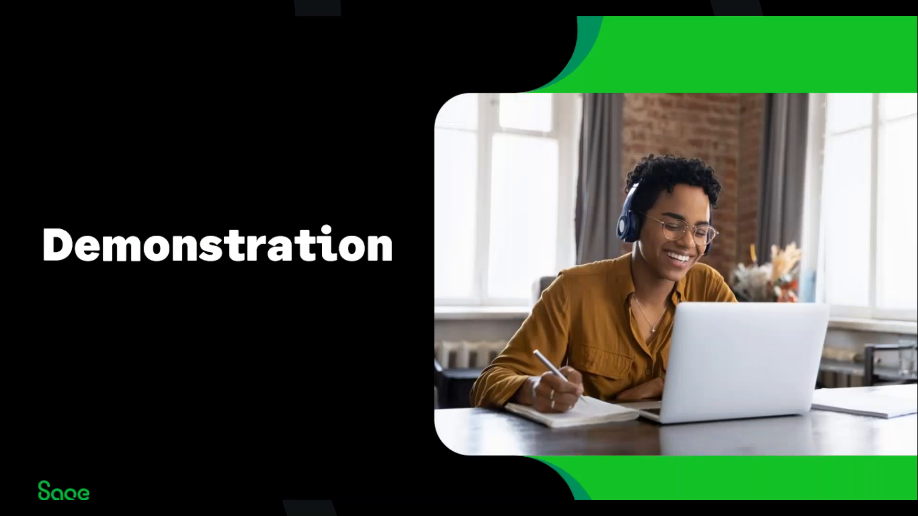
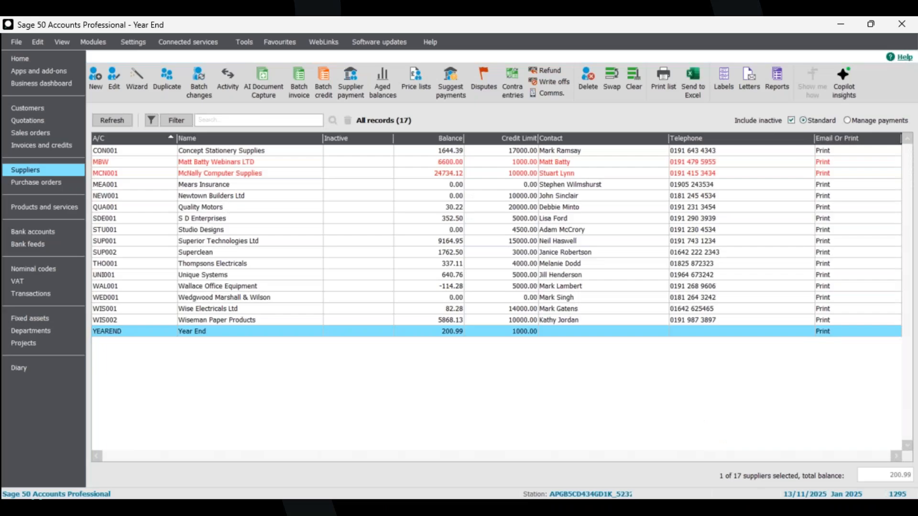
# - Reopen AI Document Capture, dismiss the file status information, and open Invoice 101.pdf for review
pyautogui.click(197, 47)
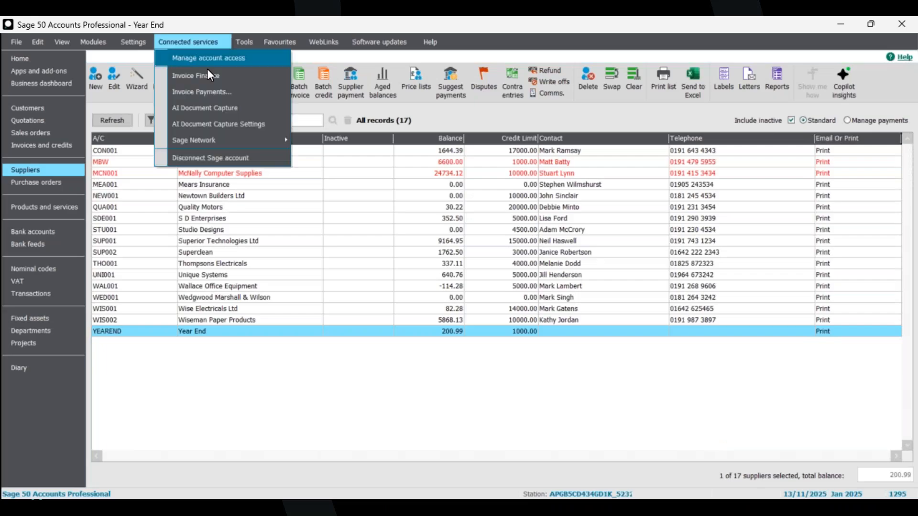
pyautogui.click(211, 110)
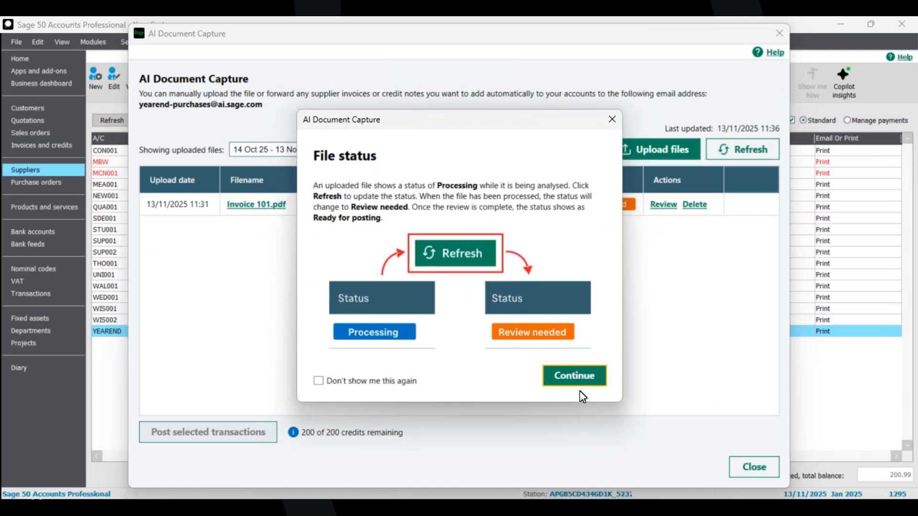
pyautogui.click(576, 380)
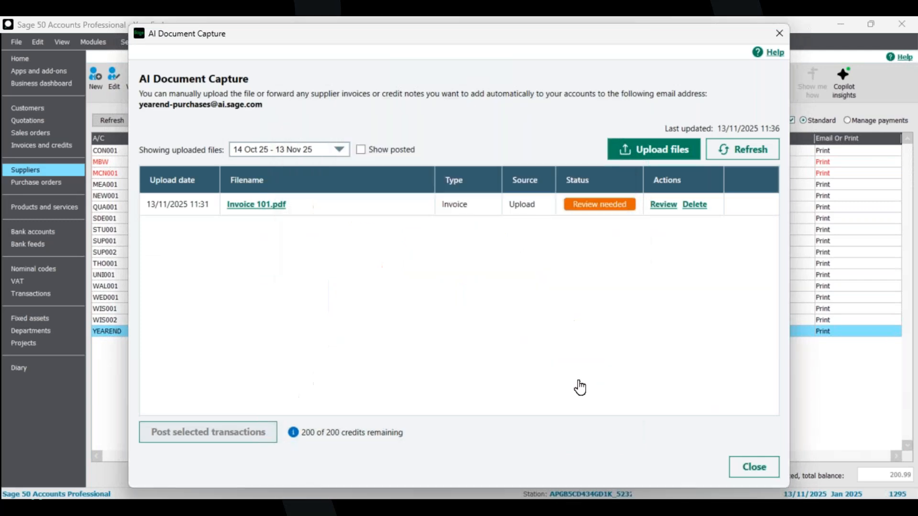
pyautogui.click(663, 205)
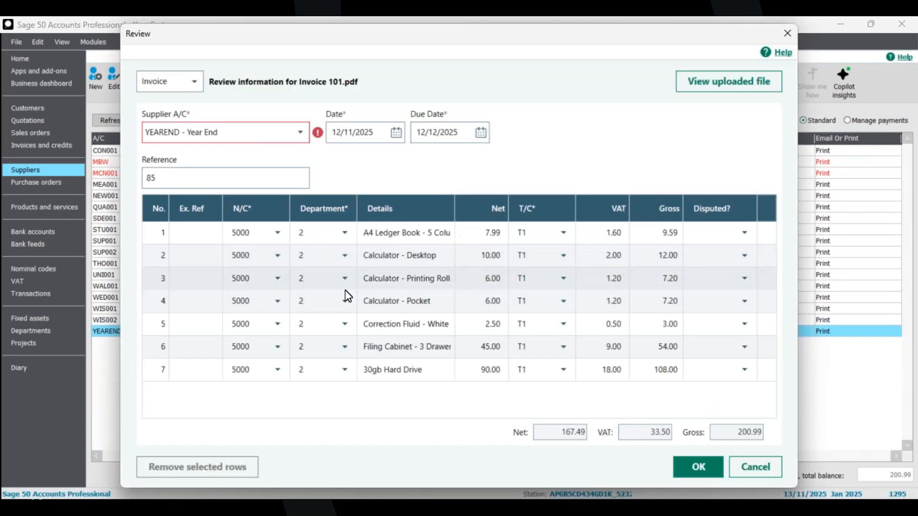
# - Browse the nominal codes available for the A4 Ledger Book line and close the code list
pyautogui.click(277, 234)
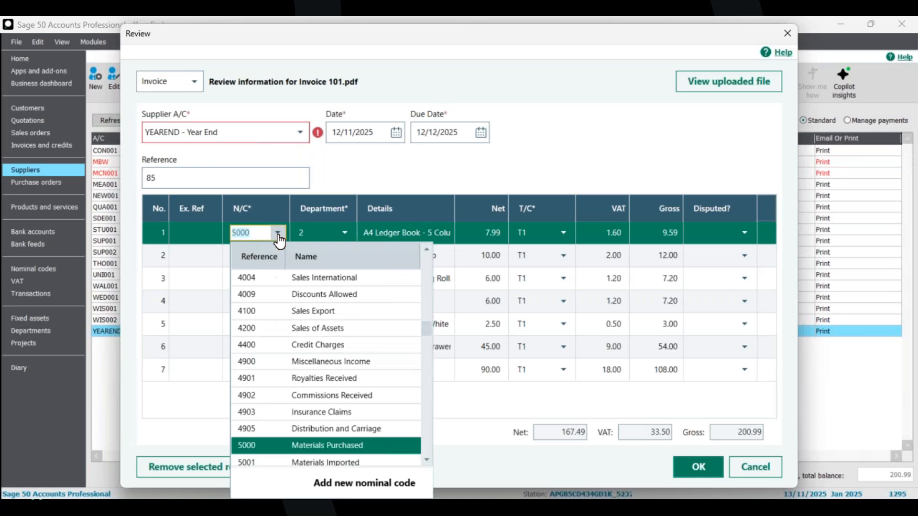
pyautogui.scroll(-1, 317, 375)
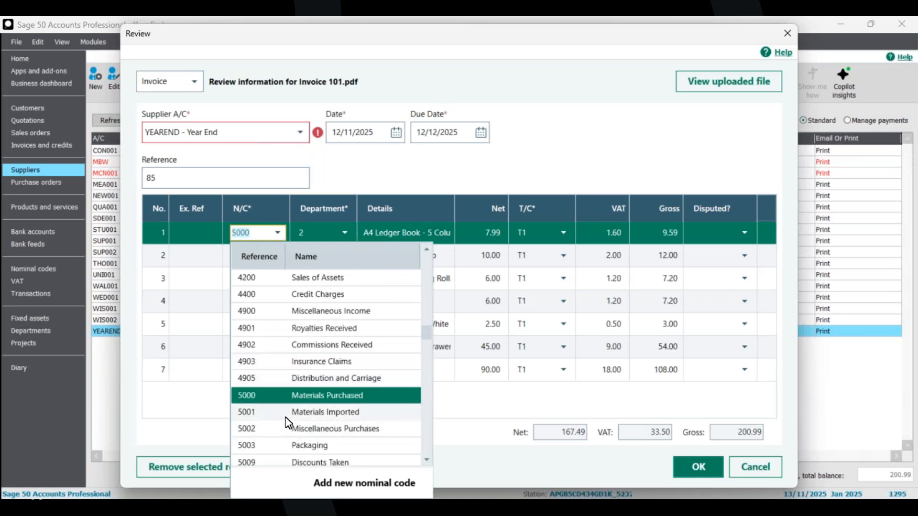
pyautogui.click(201, 426)
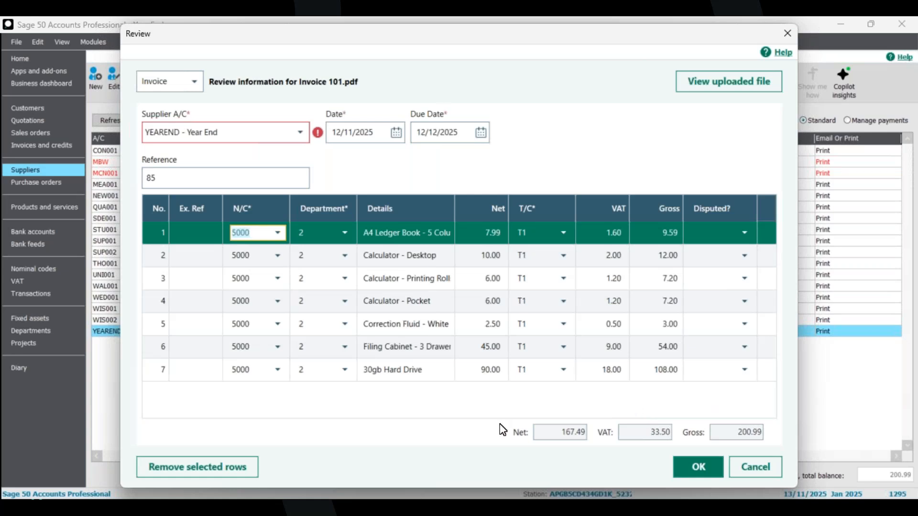
pyautogui.click(451, 416)
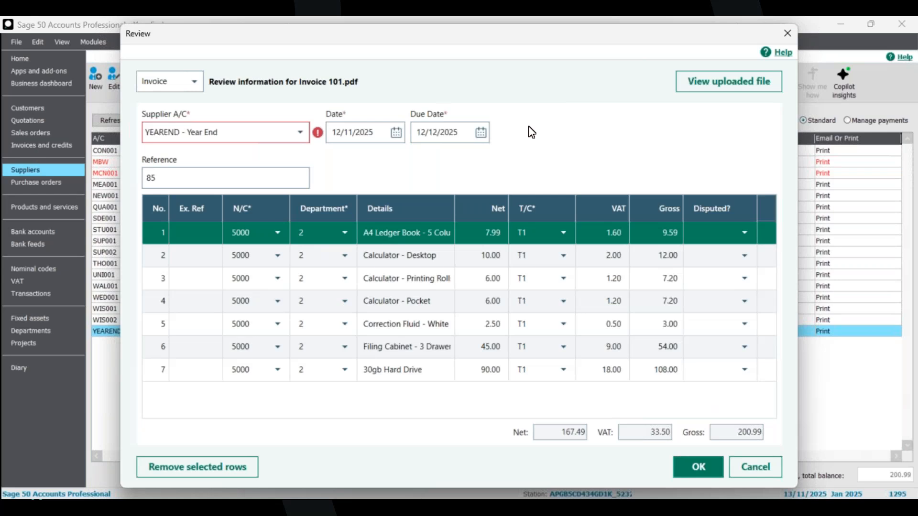
# - Examine the invoice's date and due date fields with the due date calendar, and cancel the review of Invoice 101.pdf
pyautogui.click(445, 137)
pyautogui.click(388, 134)
pyautogui.click(439, 133)
pyautogui.click(480, 133)
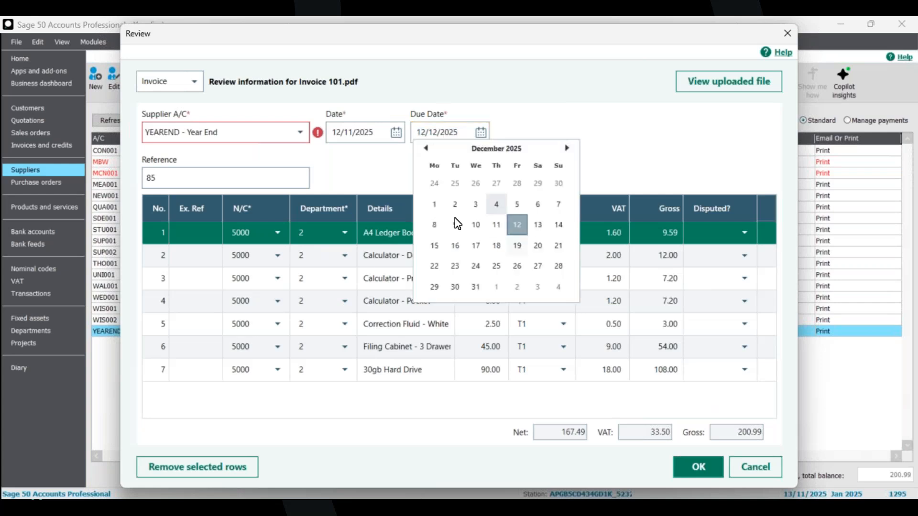
pyautogui.click(487, 130)
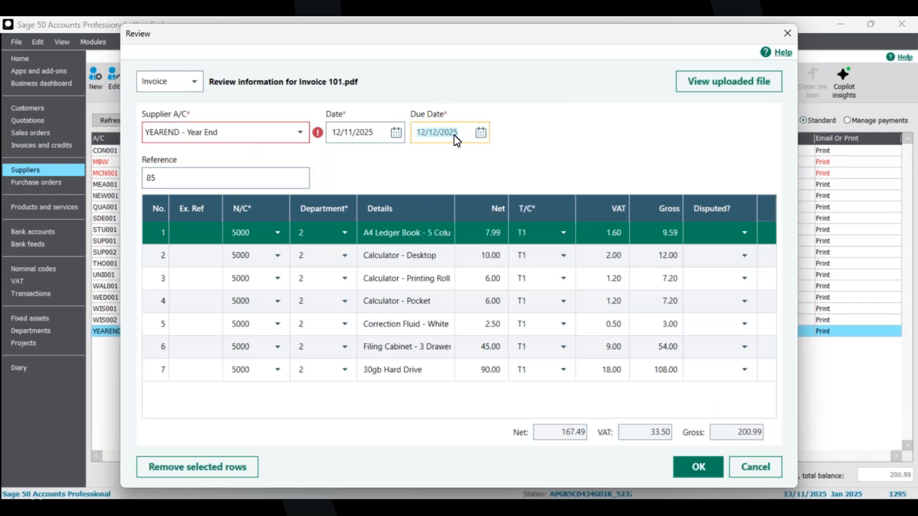
pyautogui.click(369, 133)
pyautogui.click(445, 134)
pyautogui.click(481, 133)
pyautogui.click(477, 245)
pyautogui.click(762, 471)
pyautogui.click(525, 293)
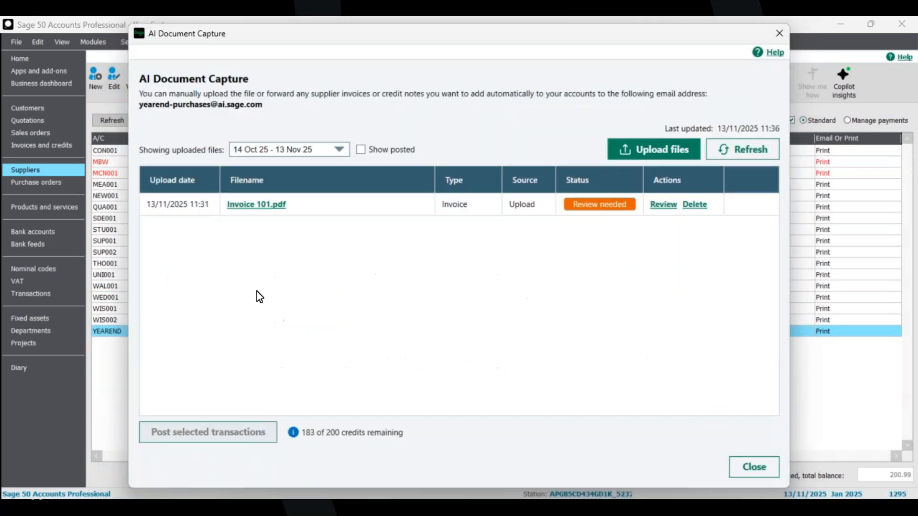